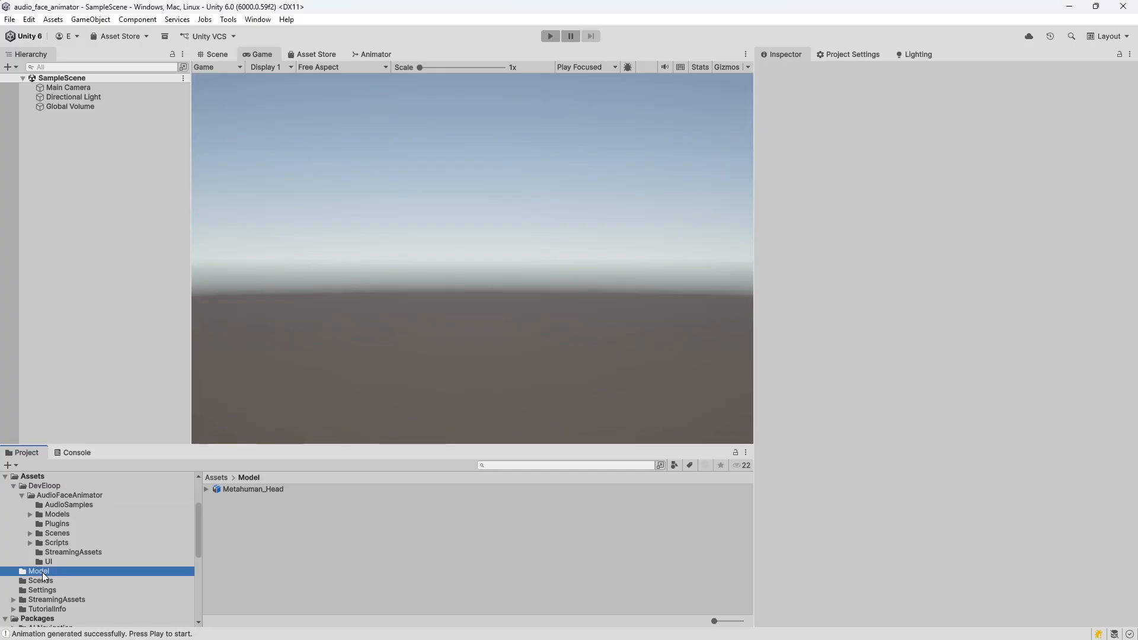
- Place the Metahuman_Head model from the Model folder in the scene and set its Y position to 0.1
drag(244, 491, 115, 273)
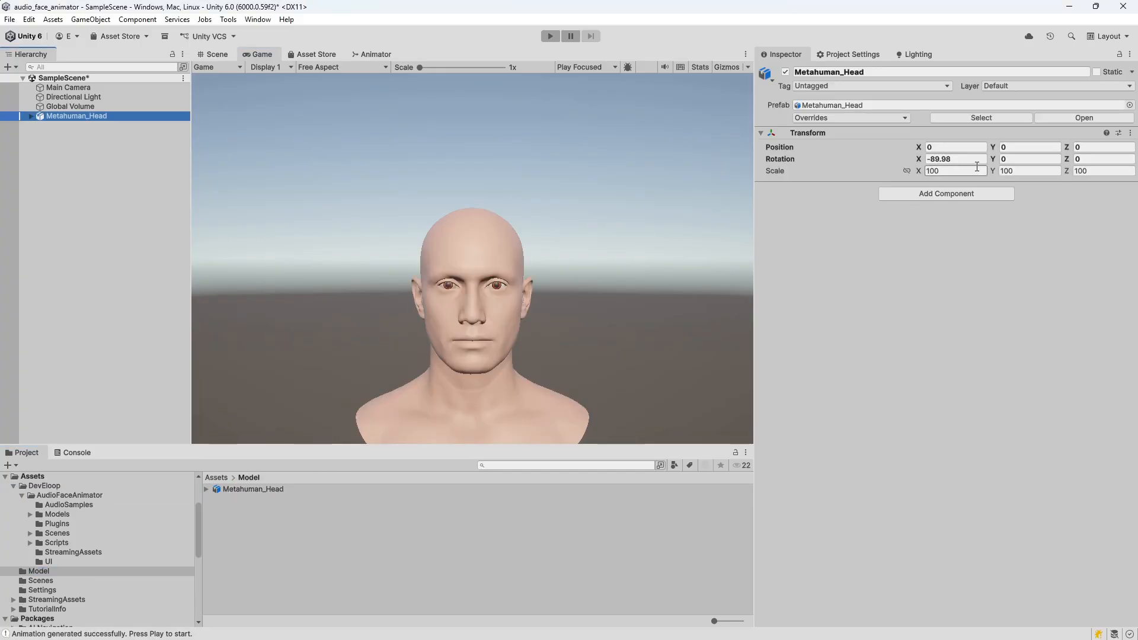
drag(996, 148, 995, 146)
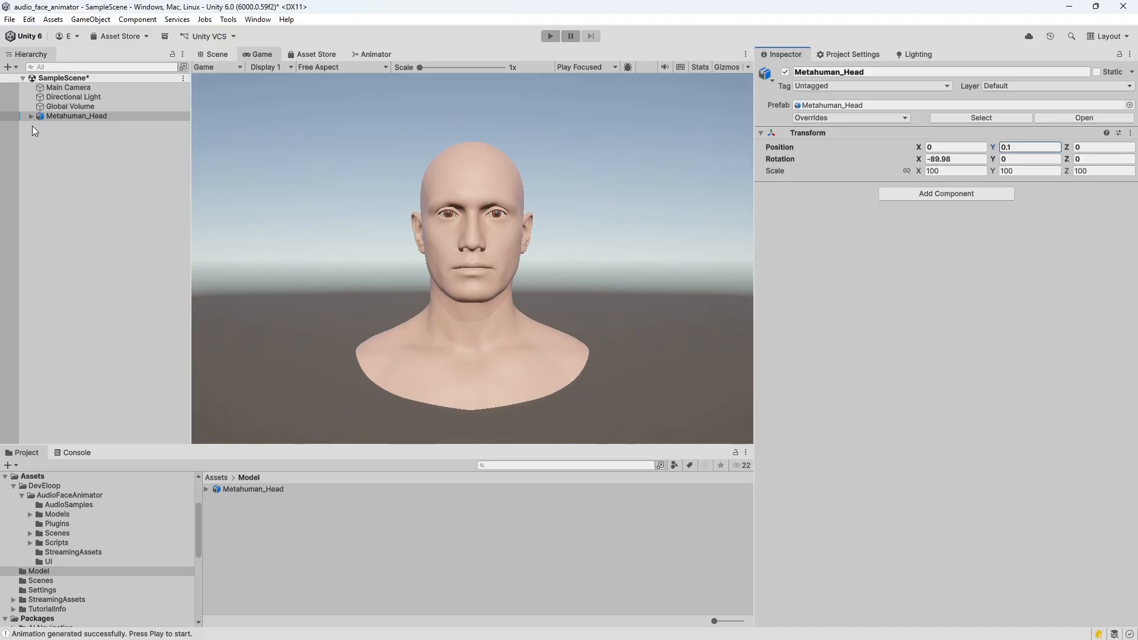
- Add a Face Animator component to Metahuman_Head and set its model type to James
click(938, 195)
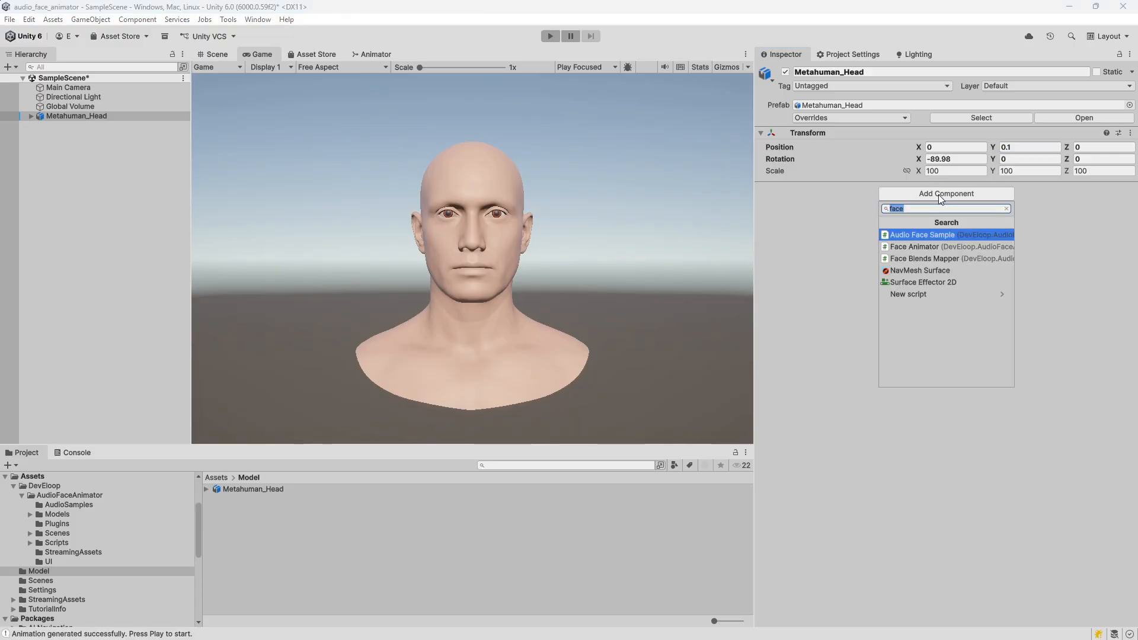
click(929, 247)
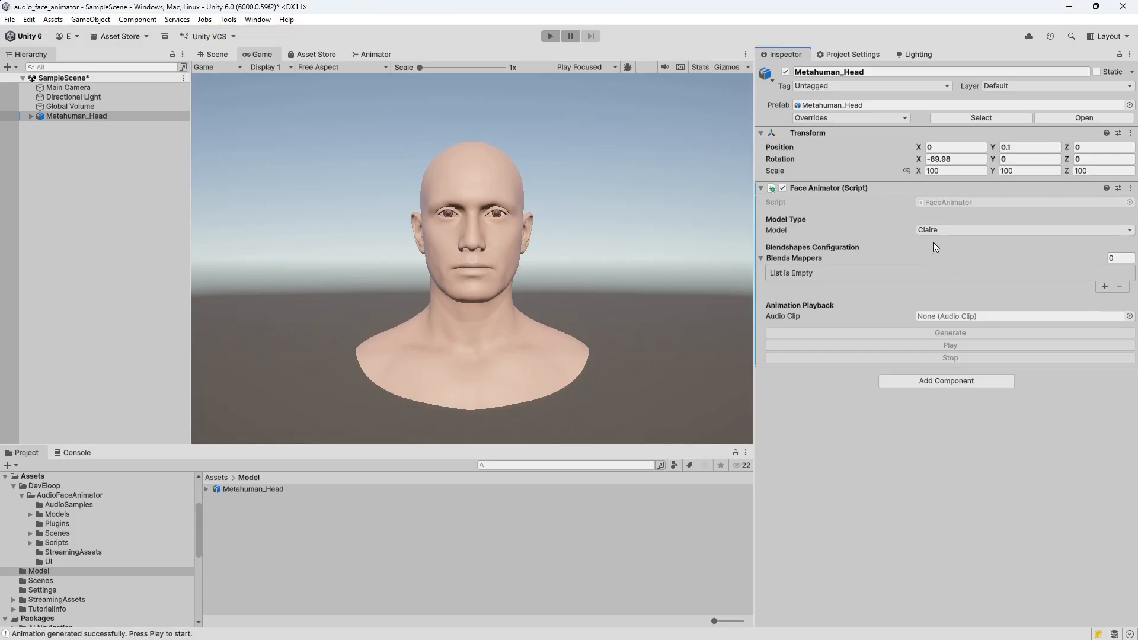
click(934, 227)
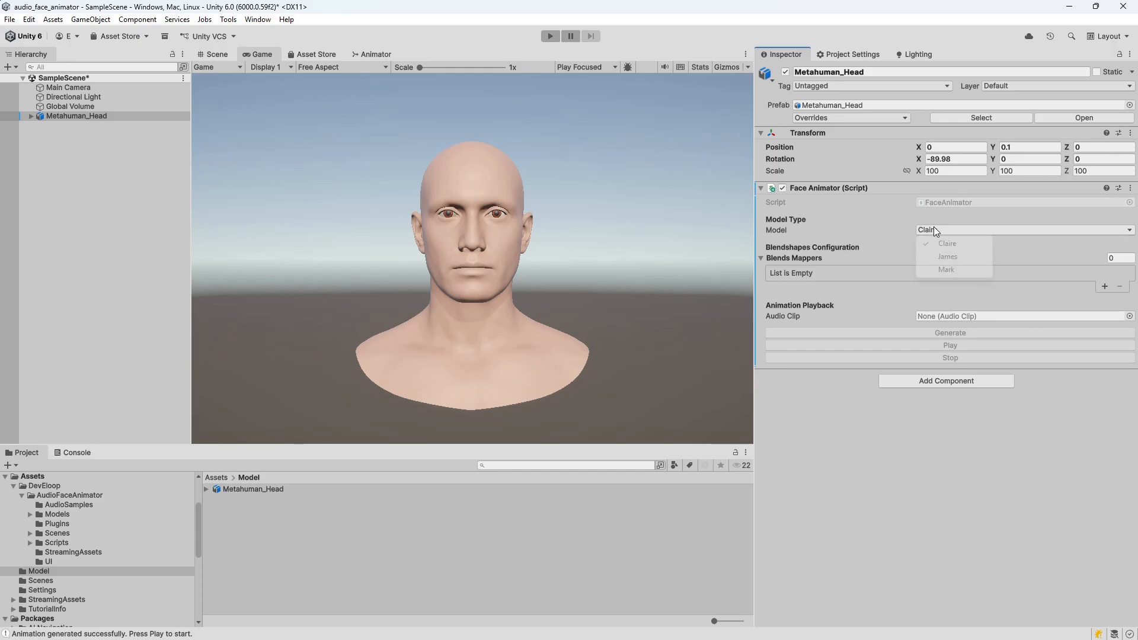
click(948, 254)
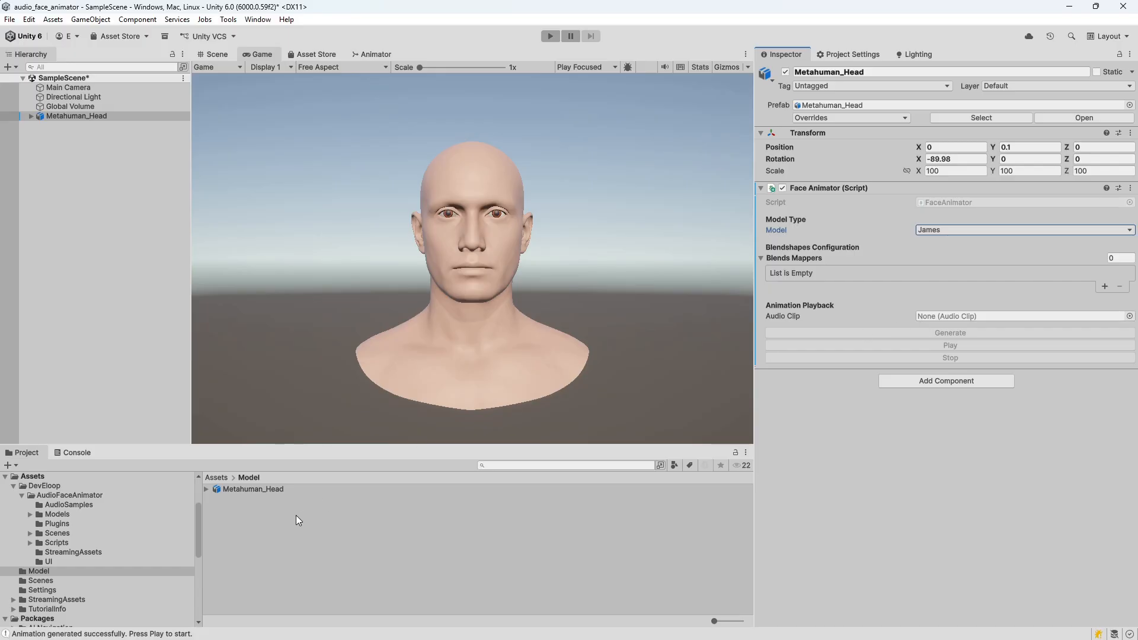
- Assign the male_intro_5s clip from the AudioSamples folder as the Face Animator's audio clip
click(61, 504)
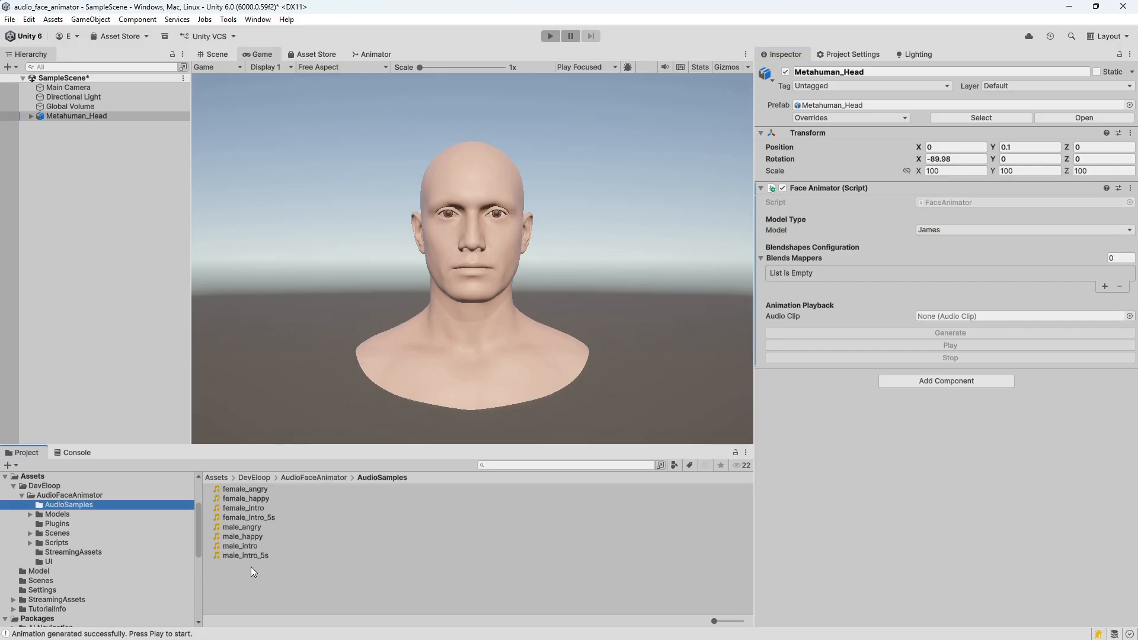
drag(251, 557, 930, 316)
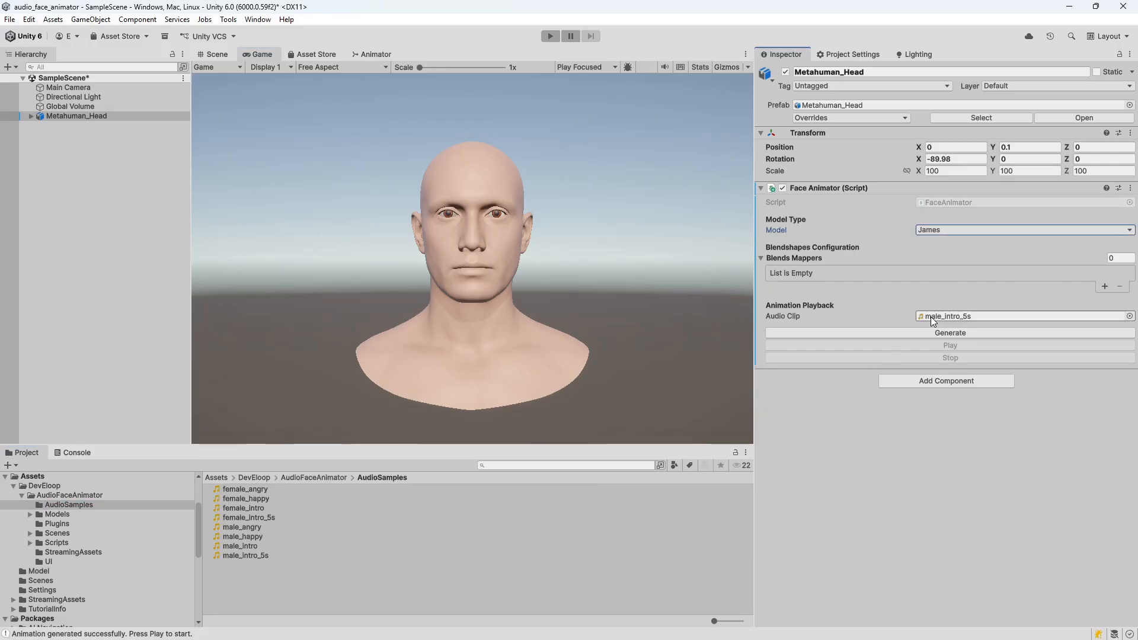
- Add a Face Blends Mapper component to Metahuman_Head and expand its settings
click(931, 382)
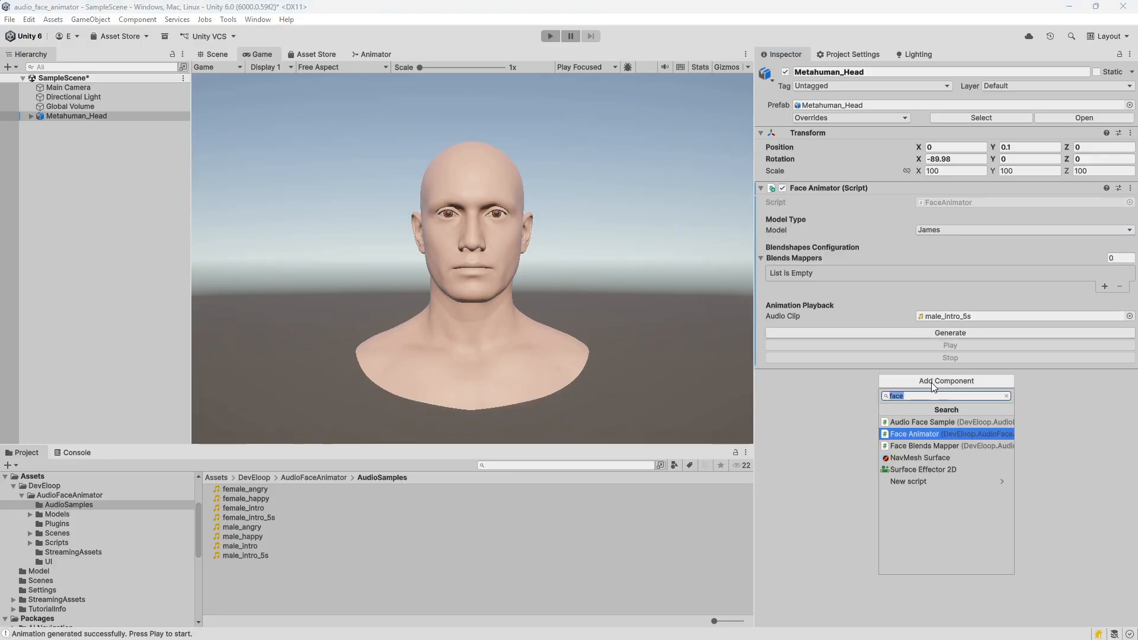
click(938, 448)
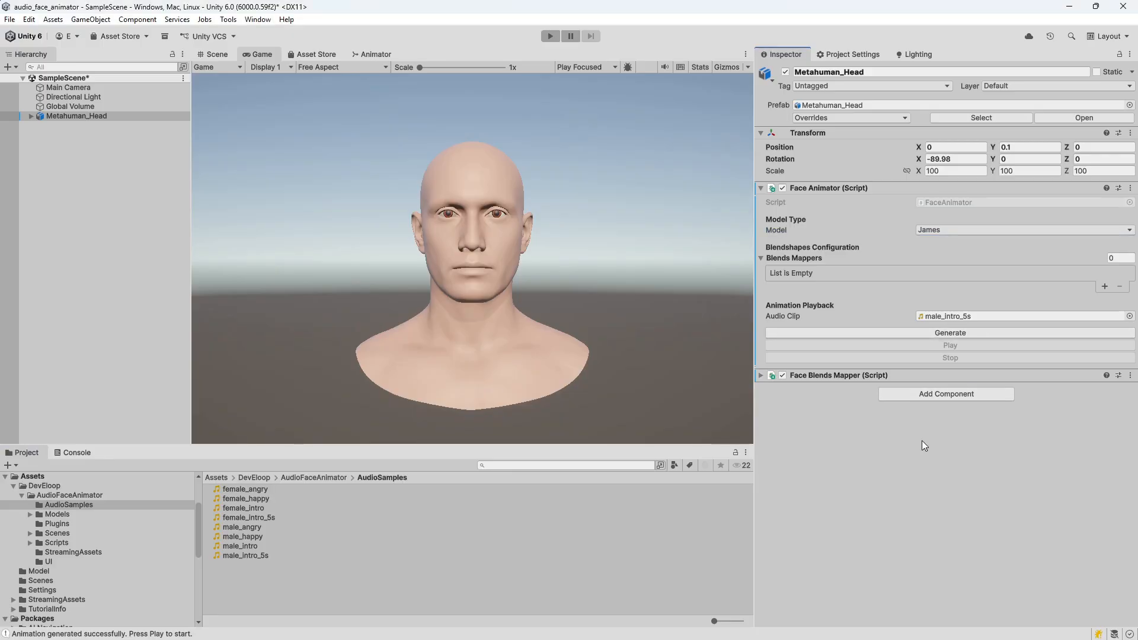
click(761, 377)
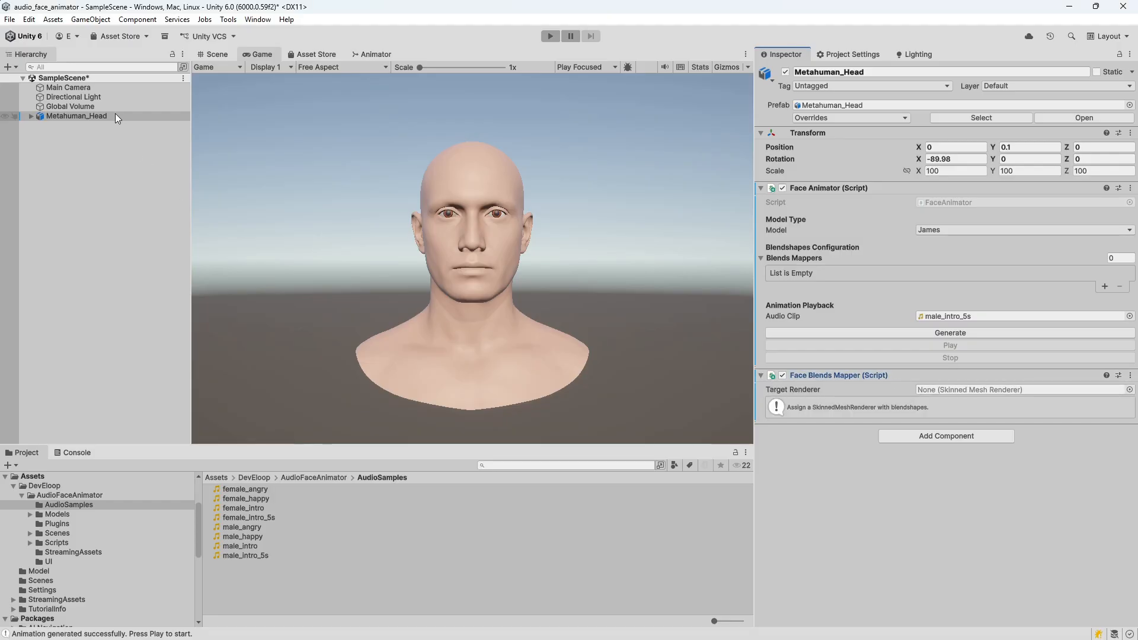
- Find the head_lod0_ORIGINAL mesh under grp_head and assign it as the Face Blends Mapper's target renderer
click(31, 117)
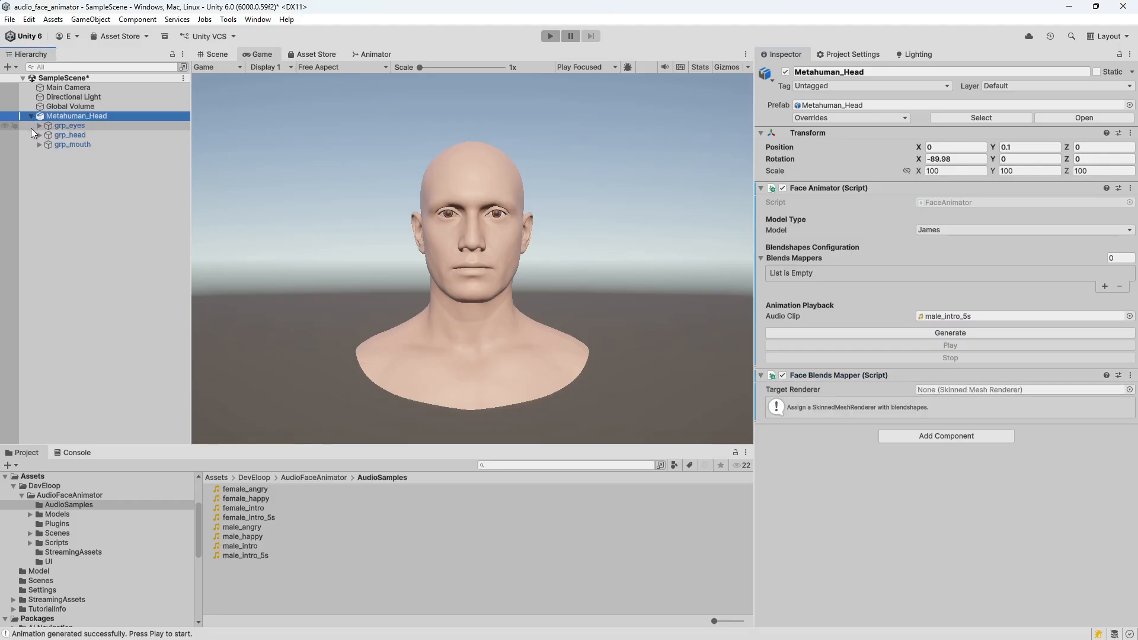
click(39, 135)
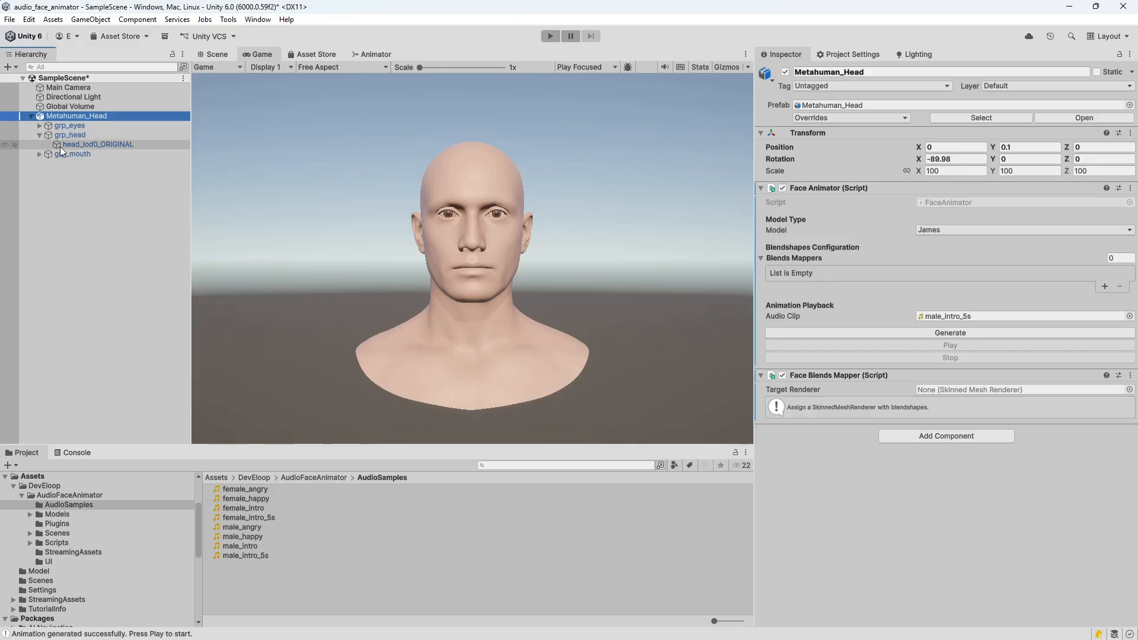
click(69, 145)
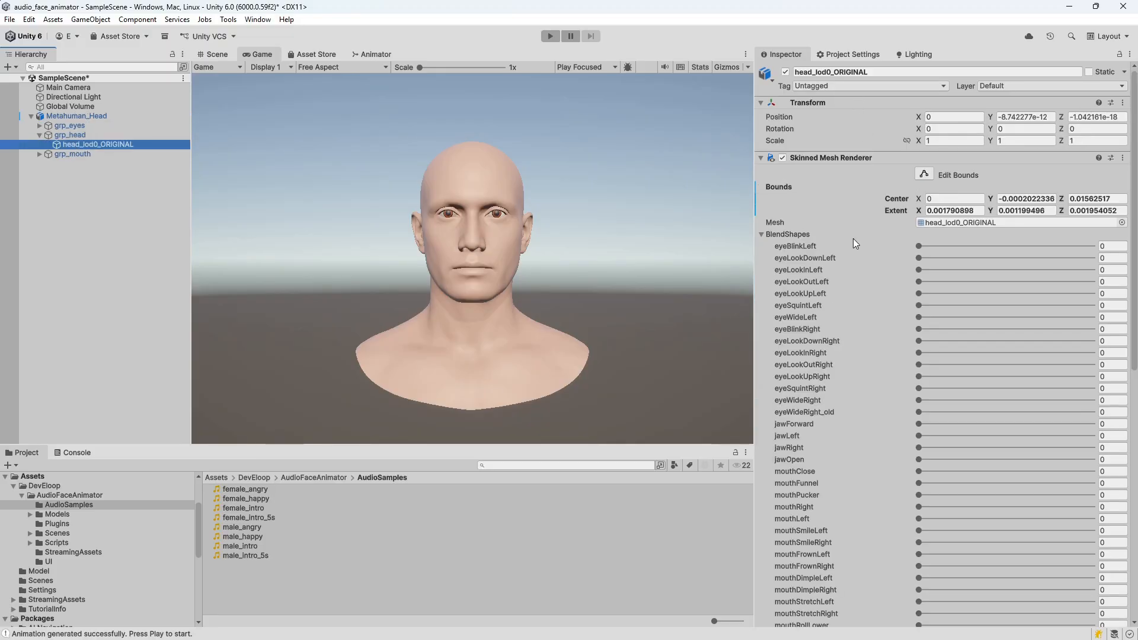
click(762, 234)
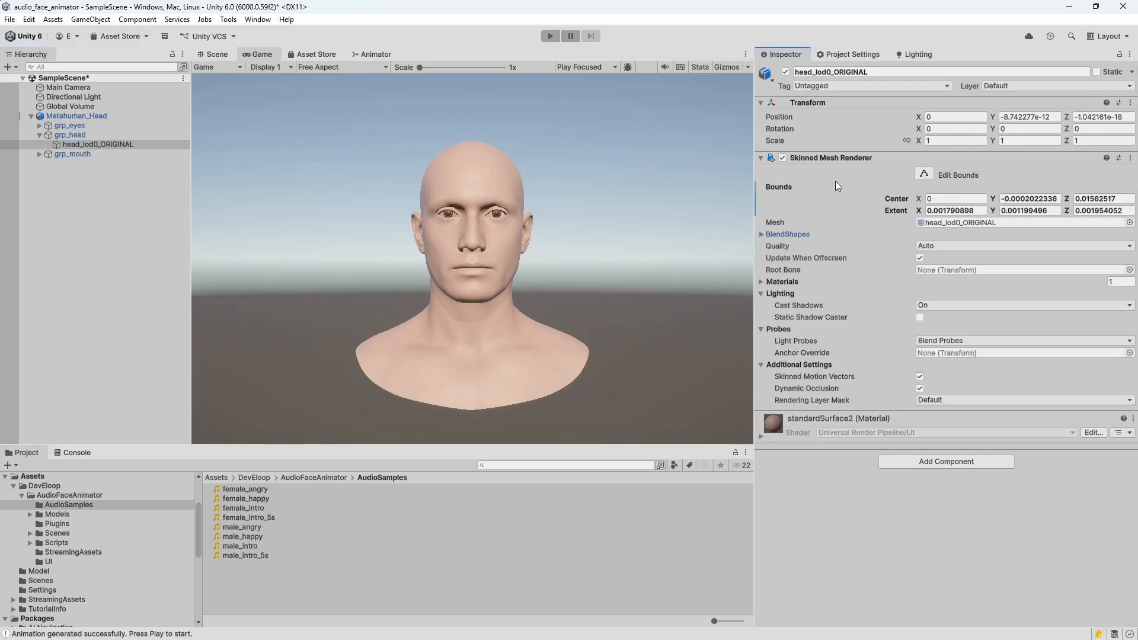
click(103, 116)
drag(107, 146, 931, 387)
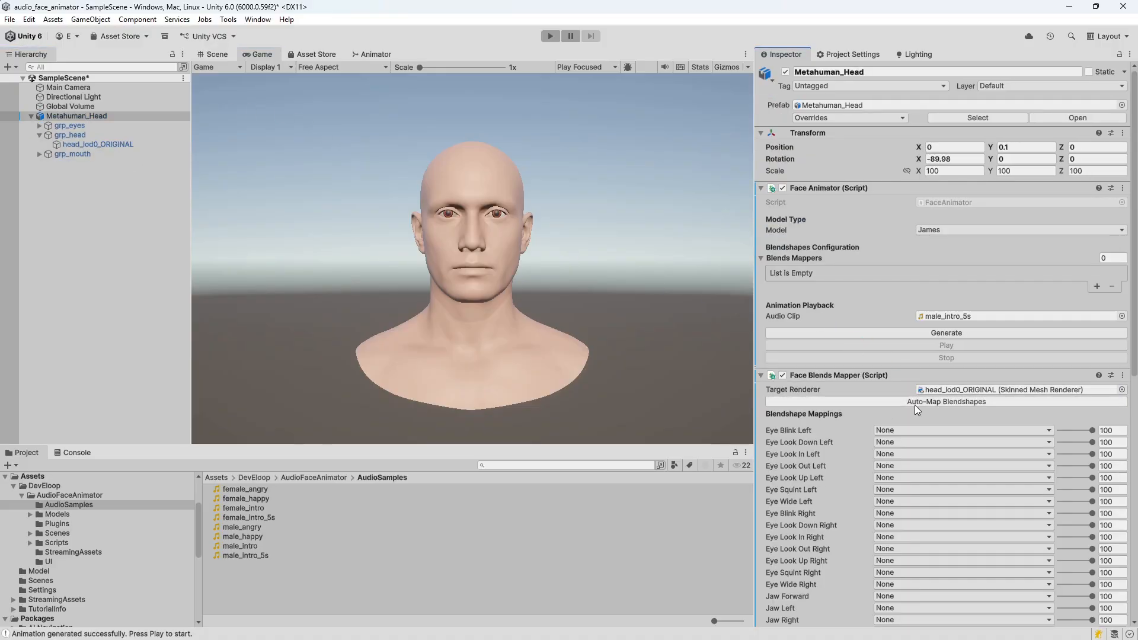
- Manually map Eye Blink Left, Eye Look Down Left and Eye Look In Left to eyeBlinkLeft, eyeLookDownLeft and eyeLookInLeft
click(960, 430)
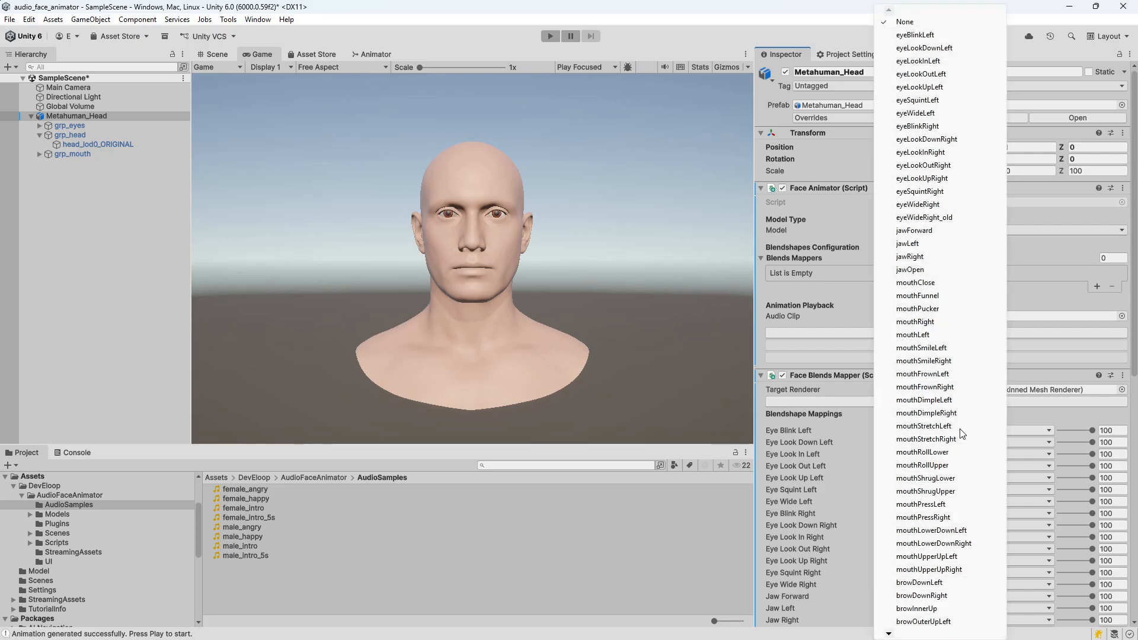
click(916, 35)
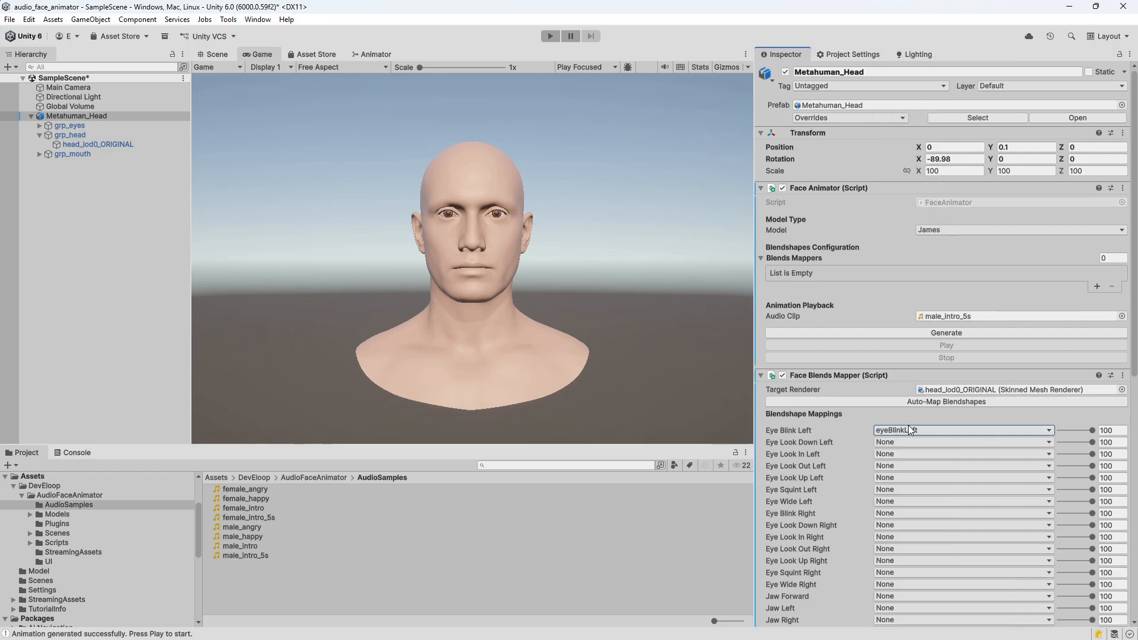
click(909, 443)
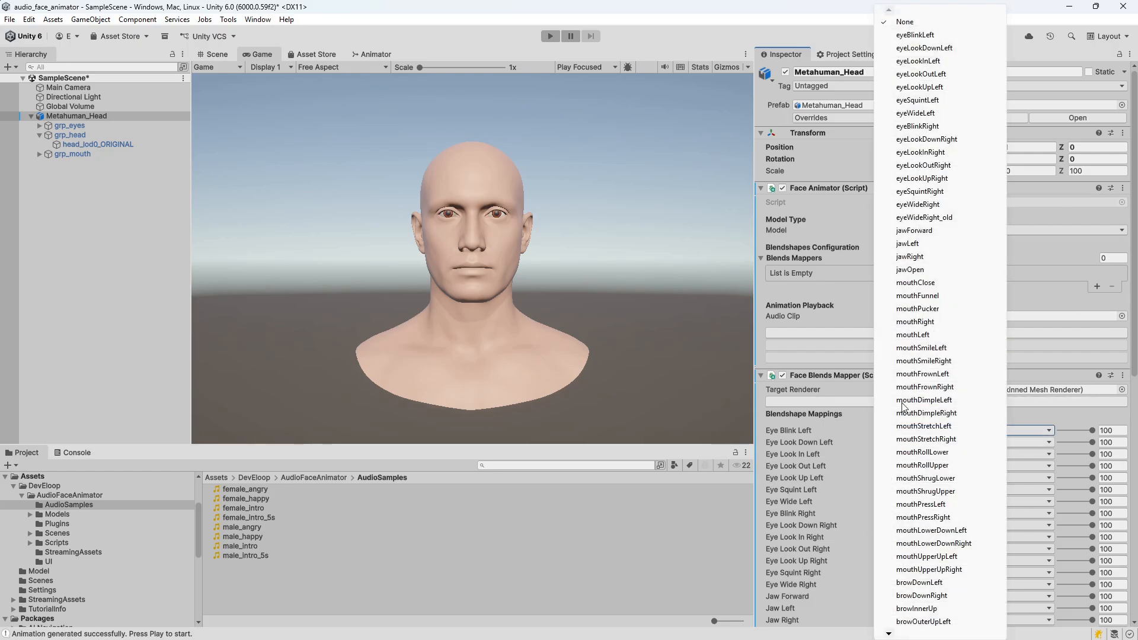
click(924, 48)
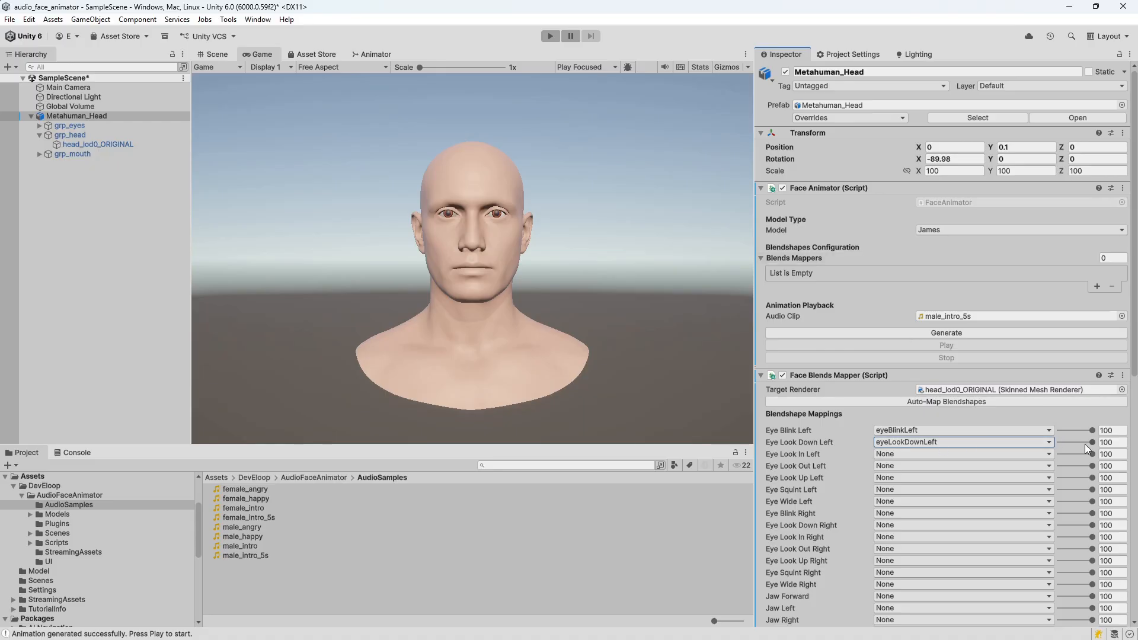
drag(1094, 444, 1076, 443)
click(892, 456)
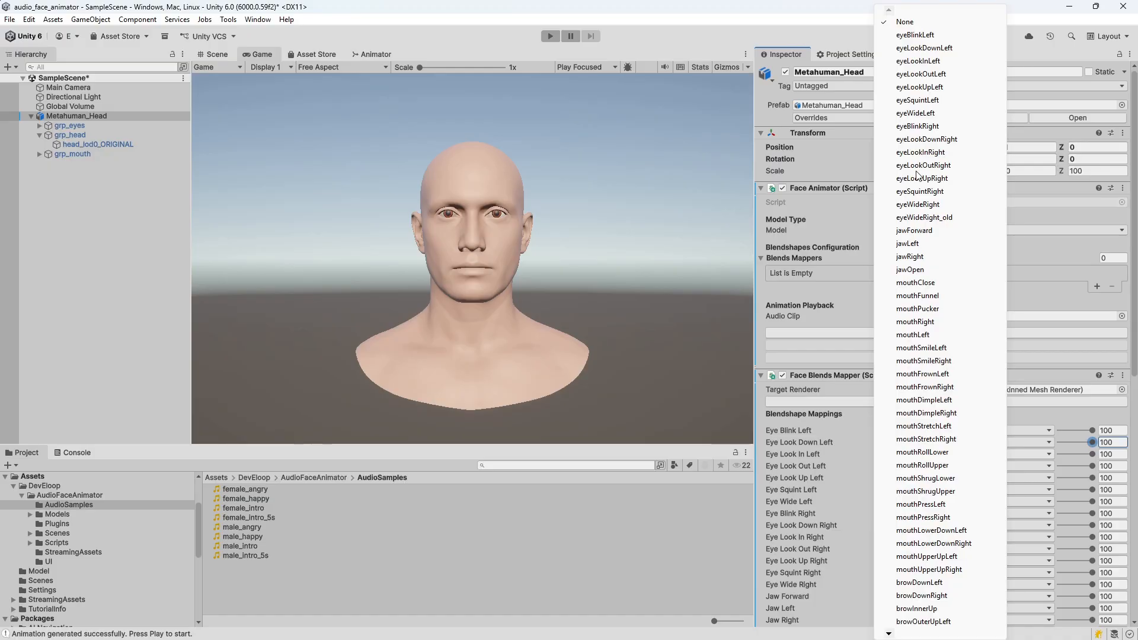
click(935, 63)
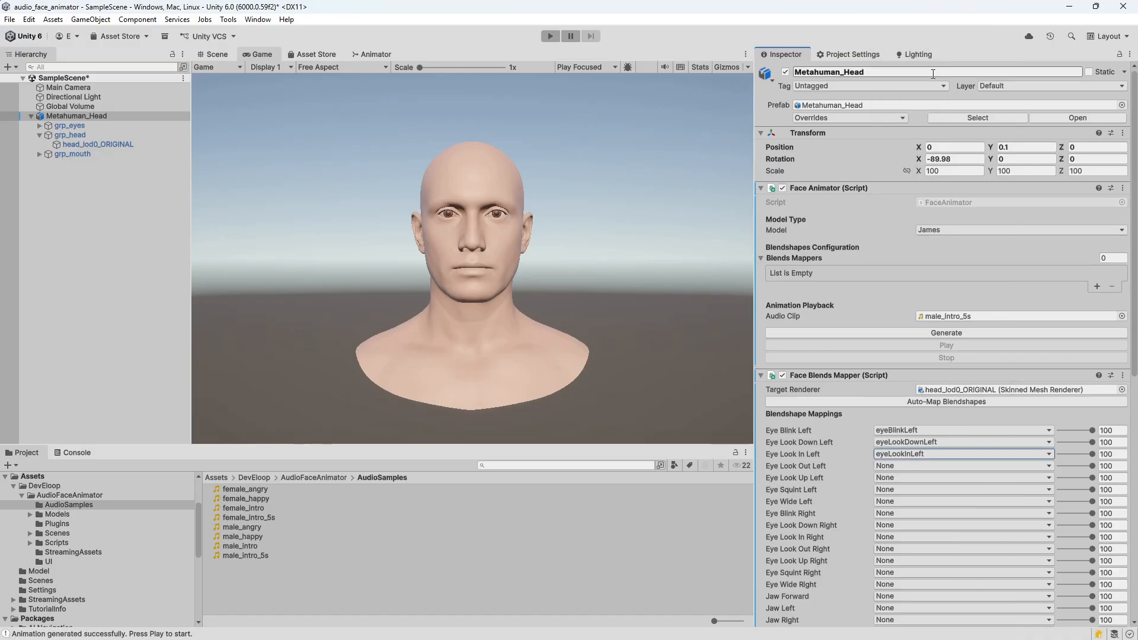
- Auto-map all blendshapes of the head mesh, review the mappings, and collapse the Face Blends Mapper component
click(912, 401)
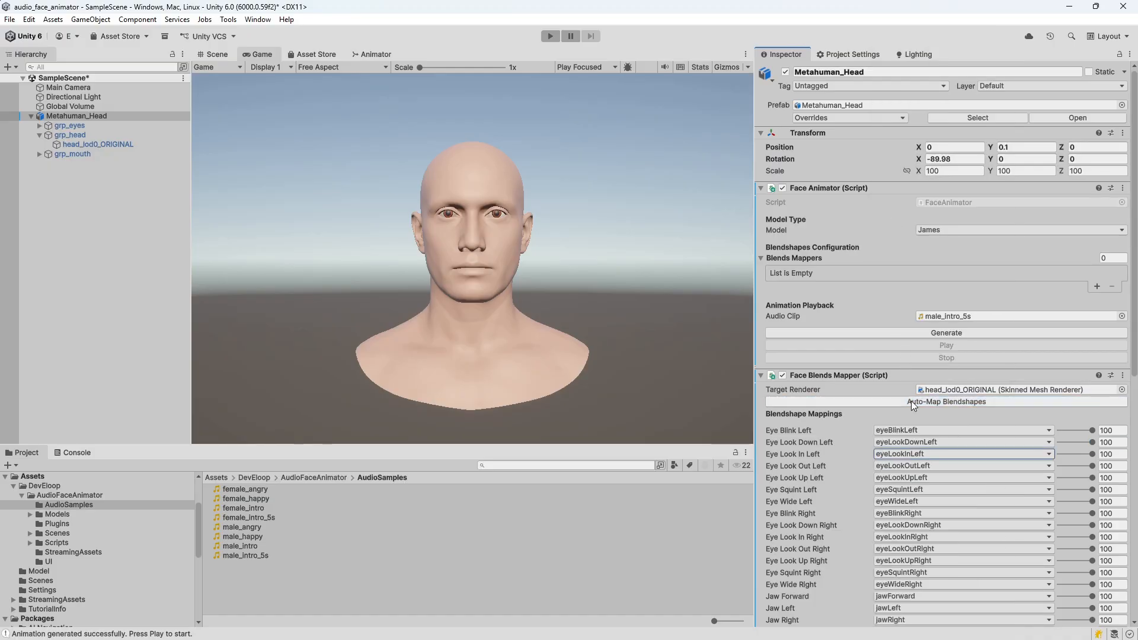
drag(1133, 351, 1129, 606)
scroll(948, 432, up, 15)
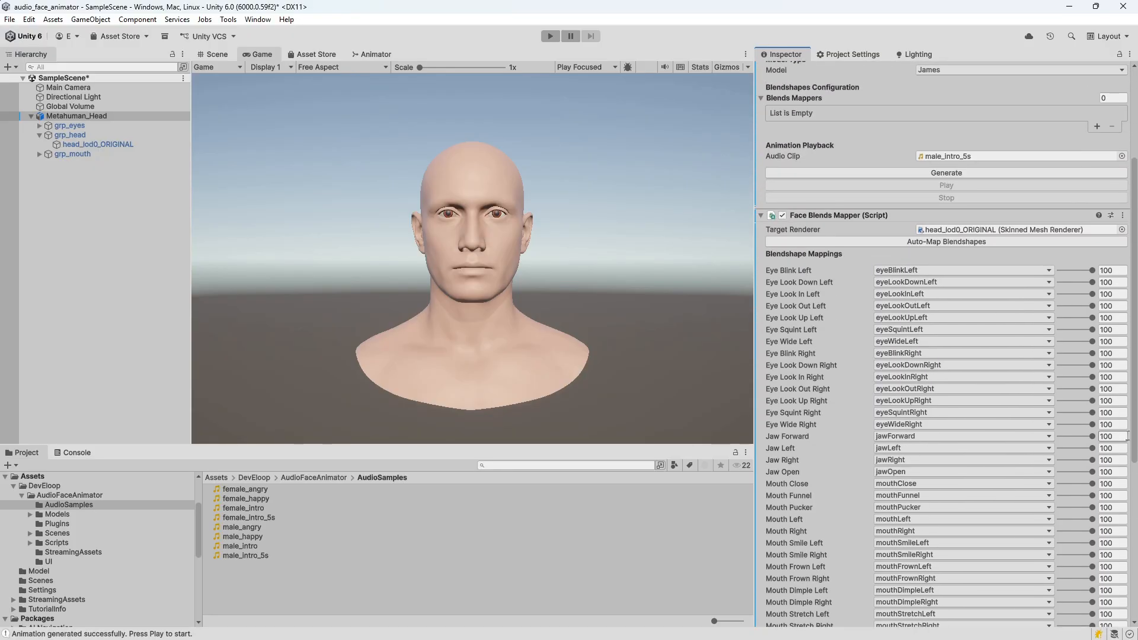
click(761, 235)
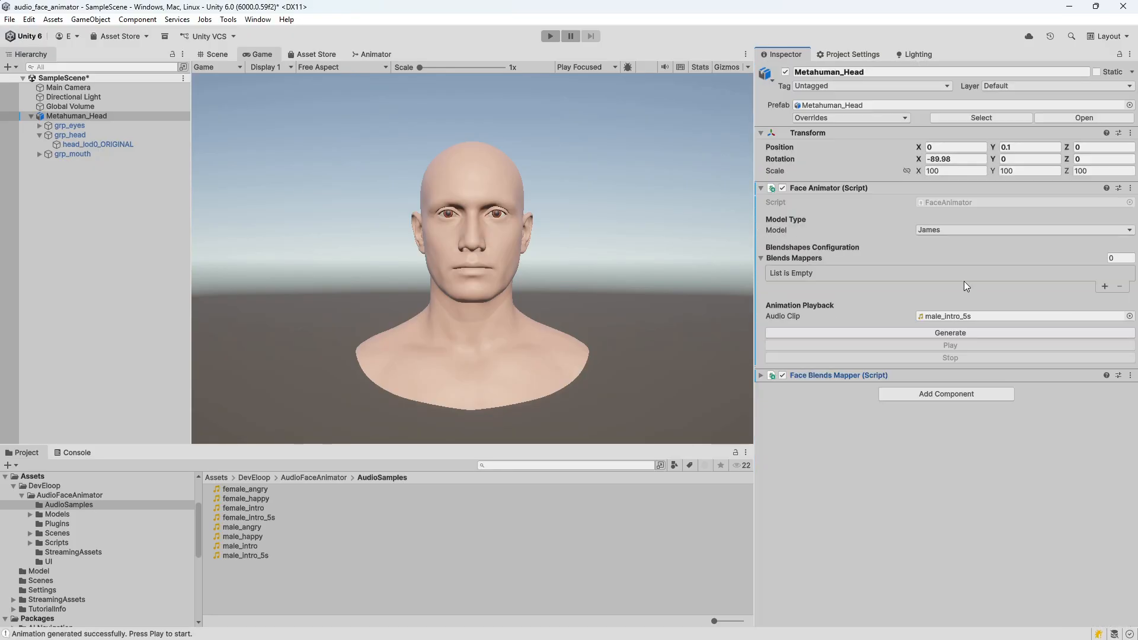
- Add an element to the Face Animator's Blends Mappers list and assign the head's Face Blends Mapper to it
click(1105, 286)
click(835, 376)
drag(834, 376, 966, 273)
click(761, 375)
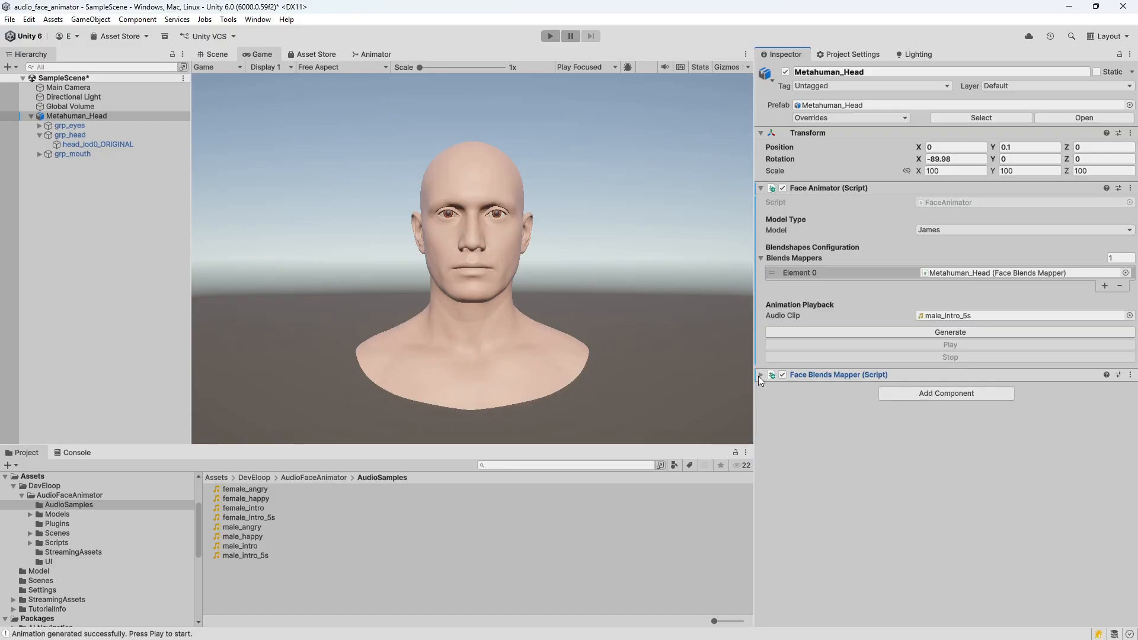
- Examine the blendshapes of the eyeLeft_ORIGINAL, eyeRight_ORIGINAL and teeth_ORIGINAL meshes
click(39, 125)
click(49, 134)
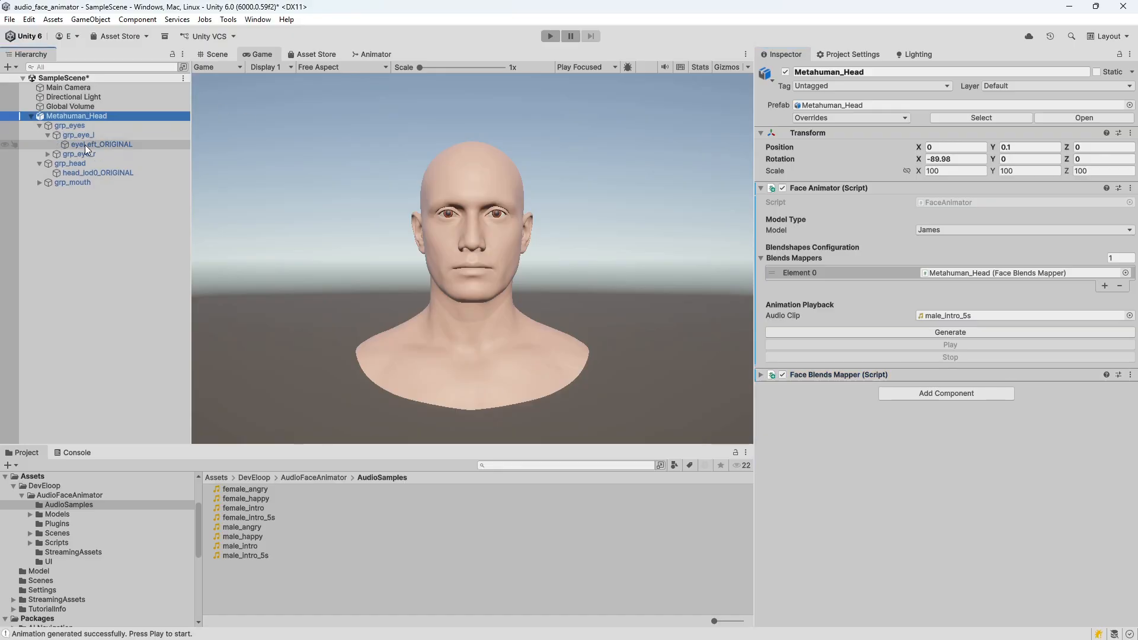
click(84, 145)
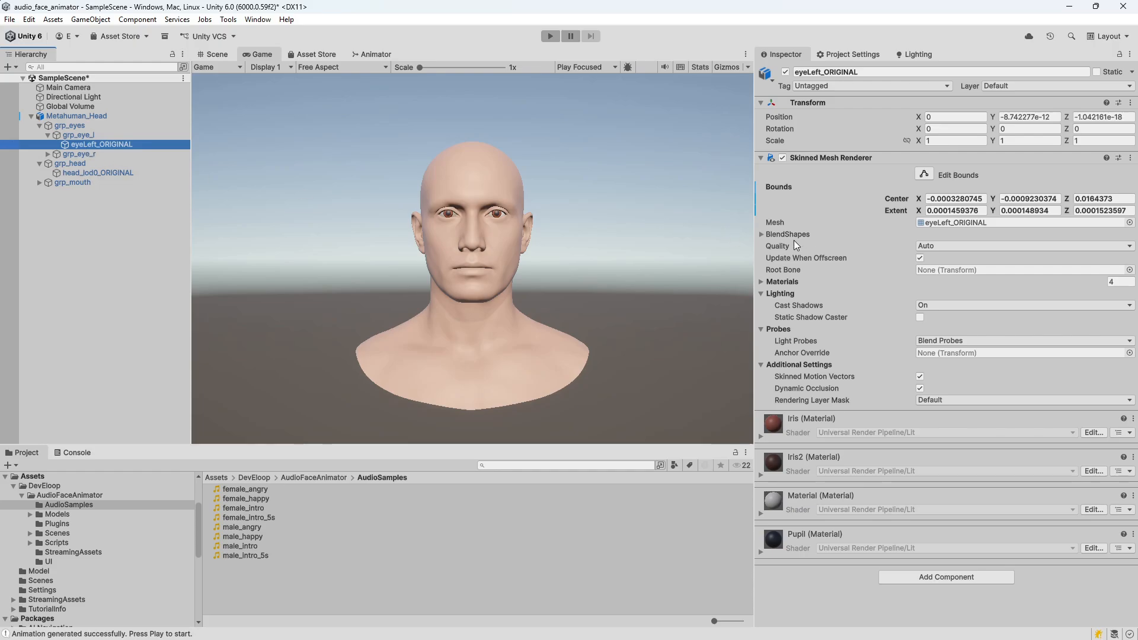
click(763, 236)
click(763, 236)
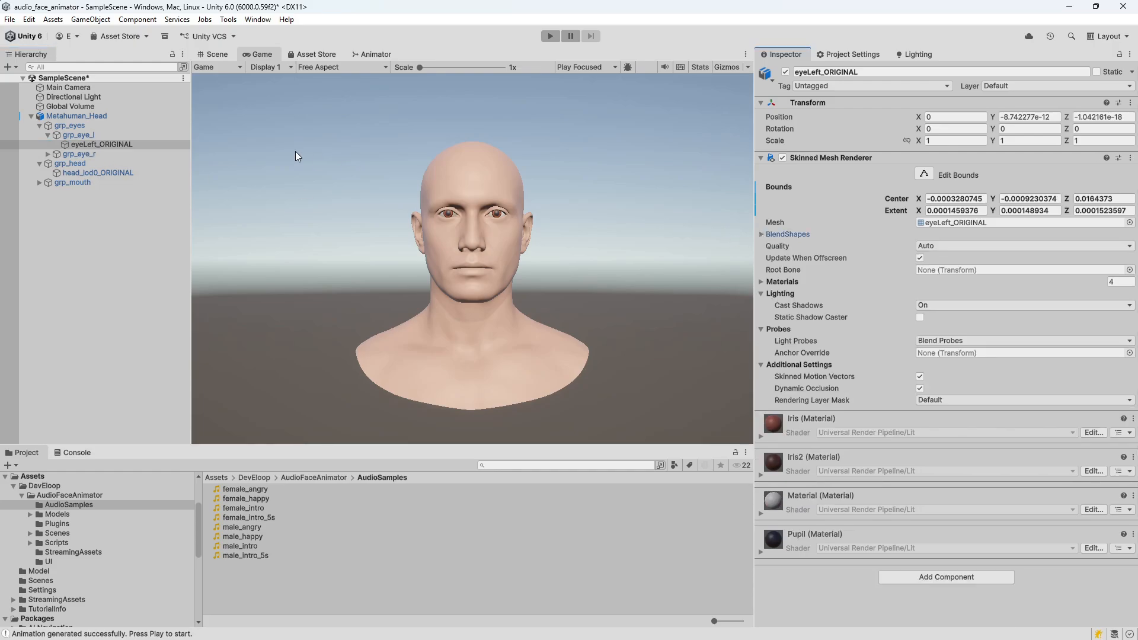
click(48, 154)
click(82, 164)
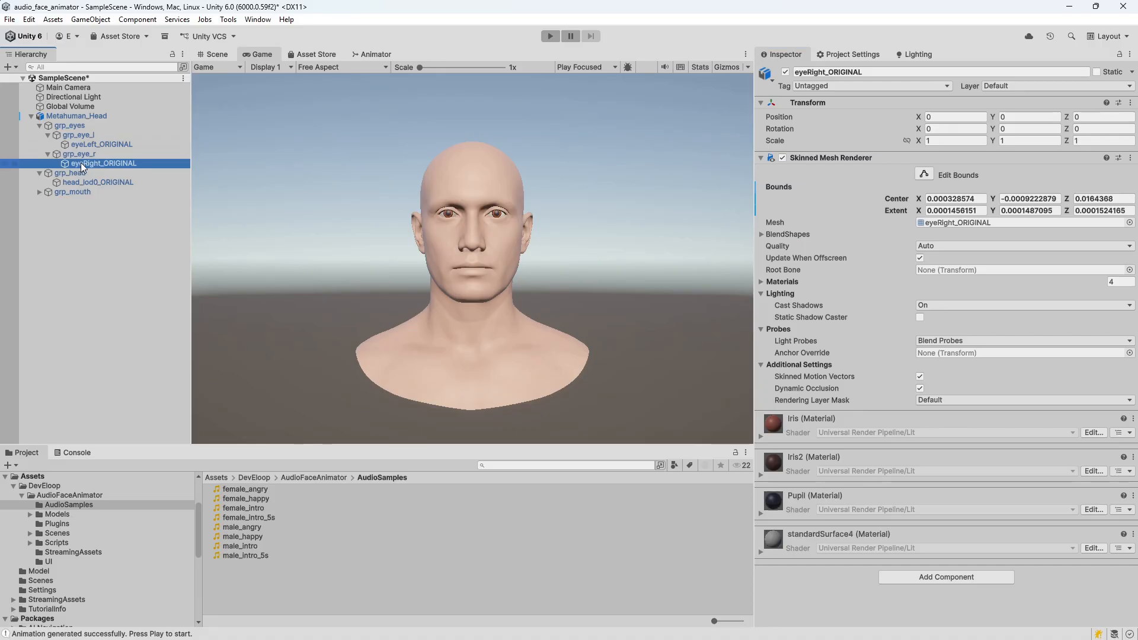
click(762, 235)
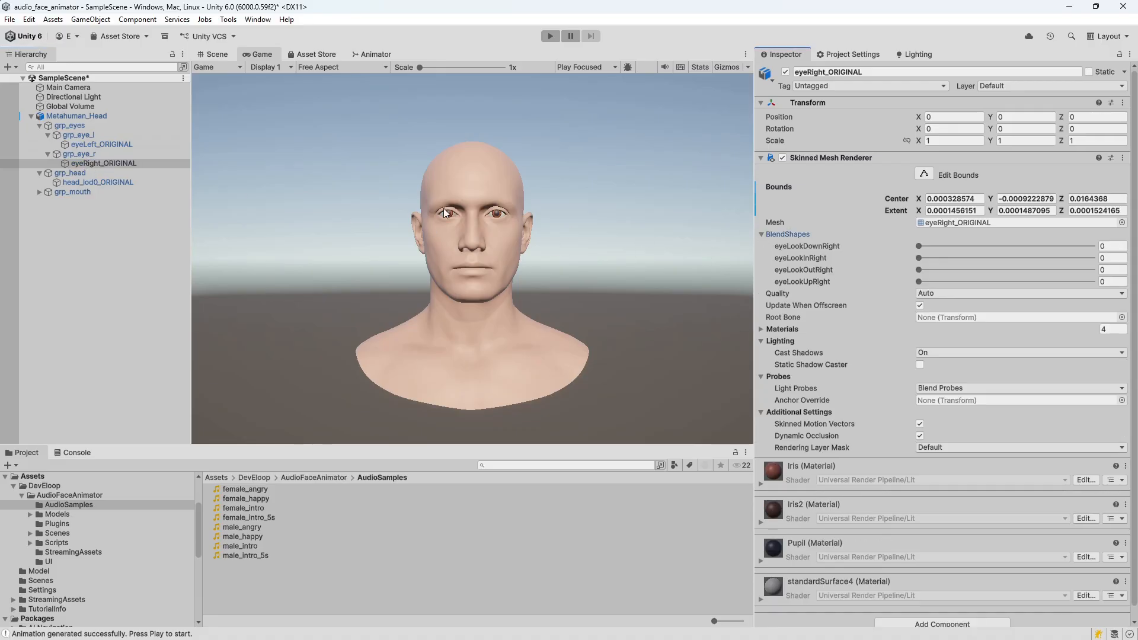
click(40, 192)
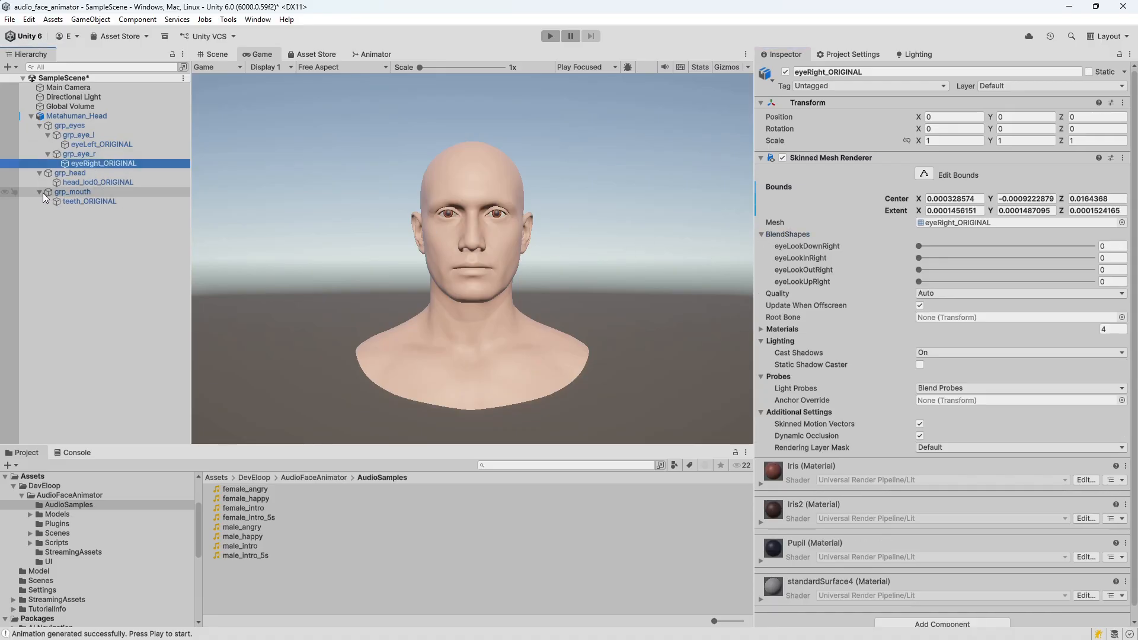
click(71, 202)
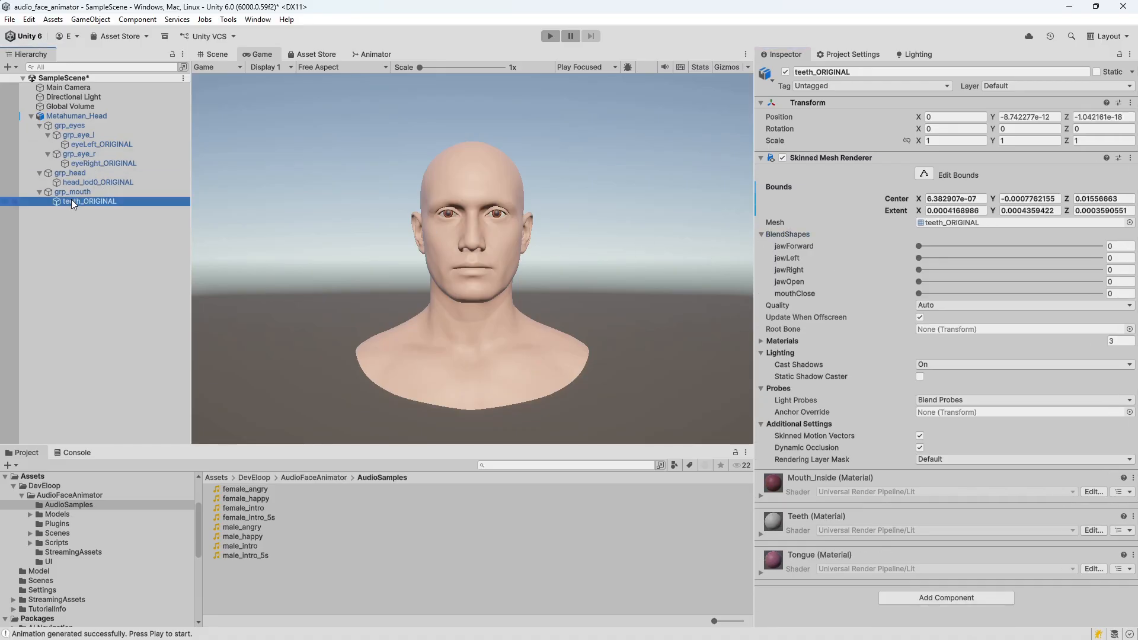
- Add a second Face Blends Mapper component to Metahuman_Head
click(109, 115)
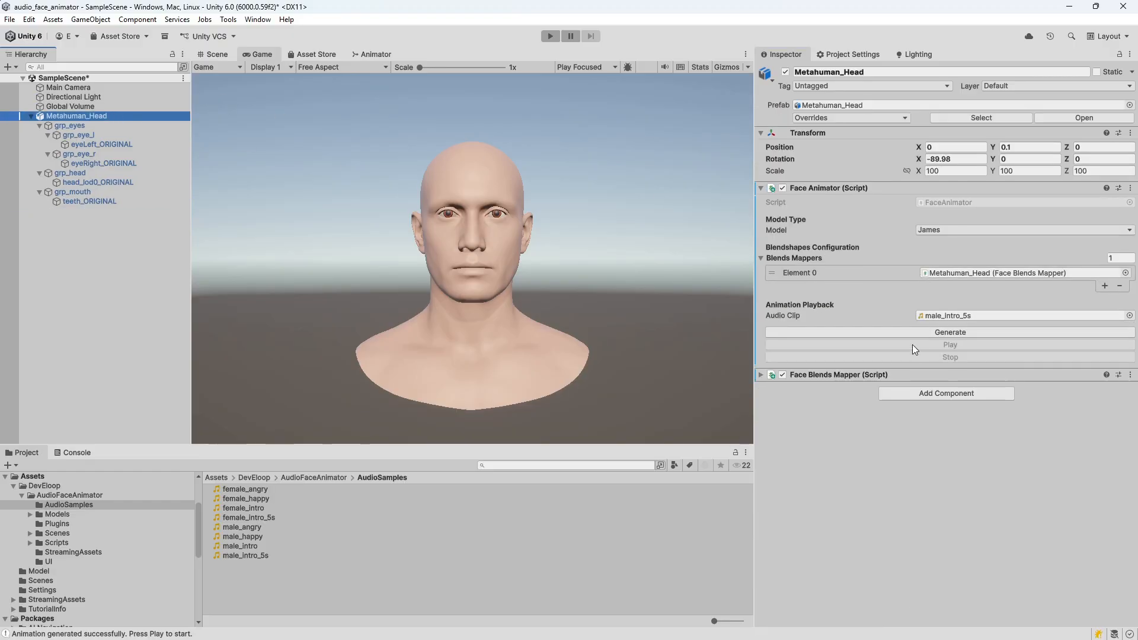
click(941, 394)
click(941, 458)
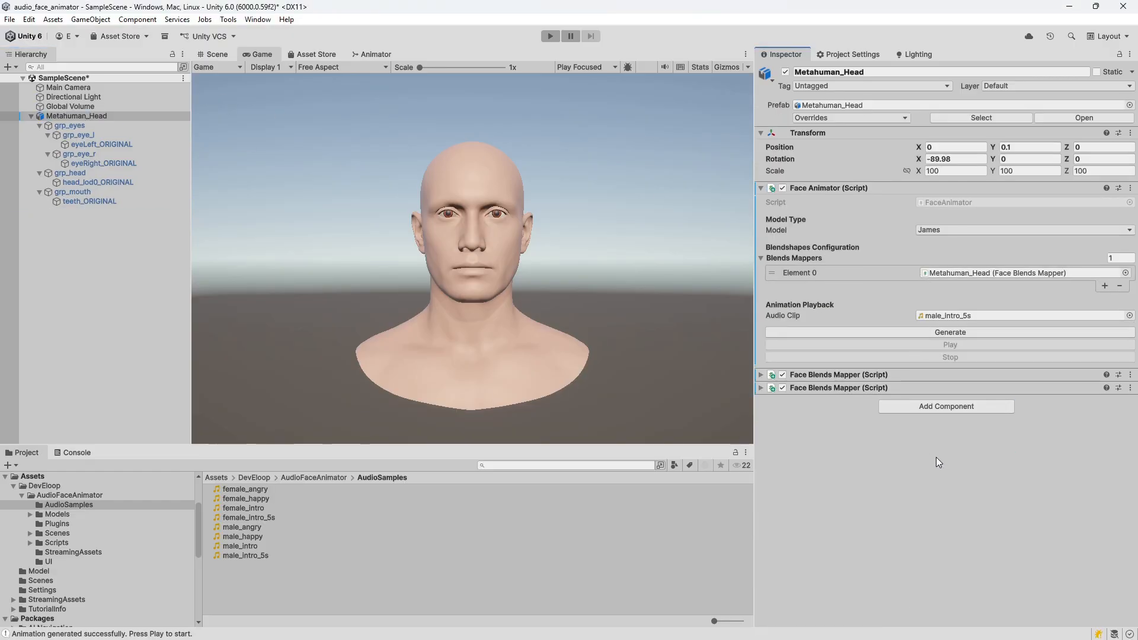
- Assign eyeLeft_ORIGINAL as the second Face Blends Mapper's target renderer, auto-map its blendshapes and review the eye mappings
click(761, 388)
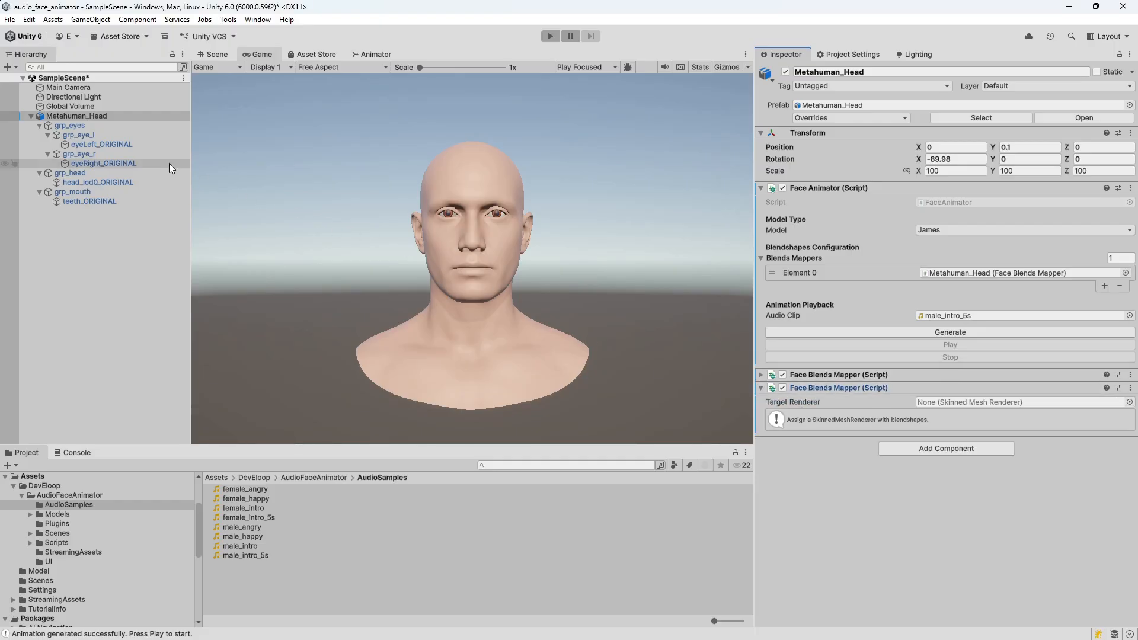
drag(118, 144, 941, 398)
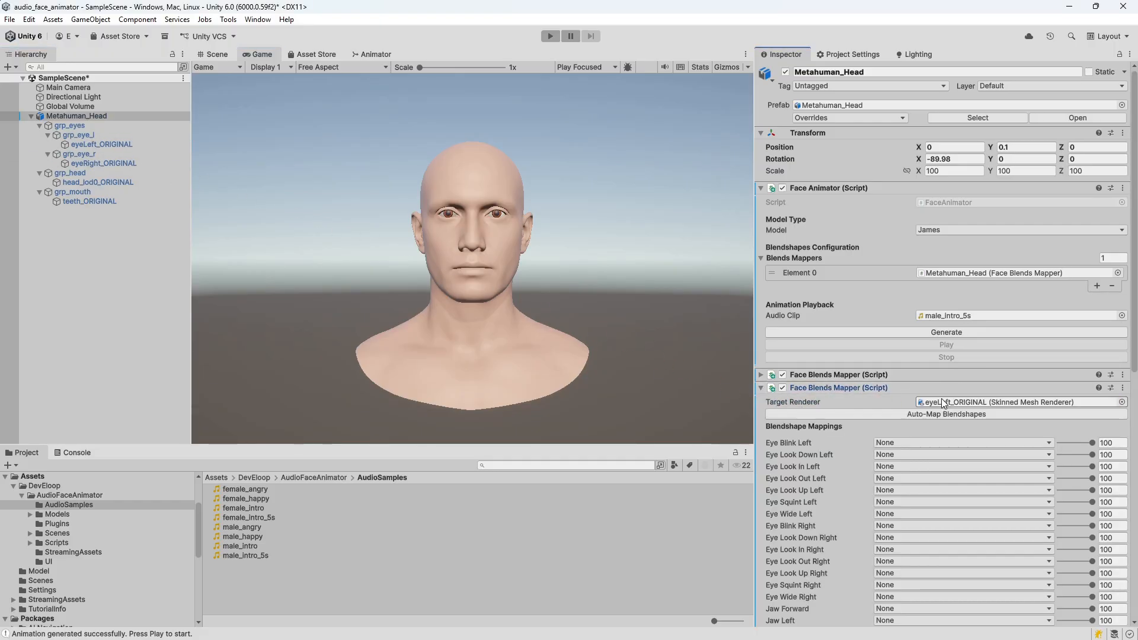
click(939, 415)
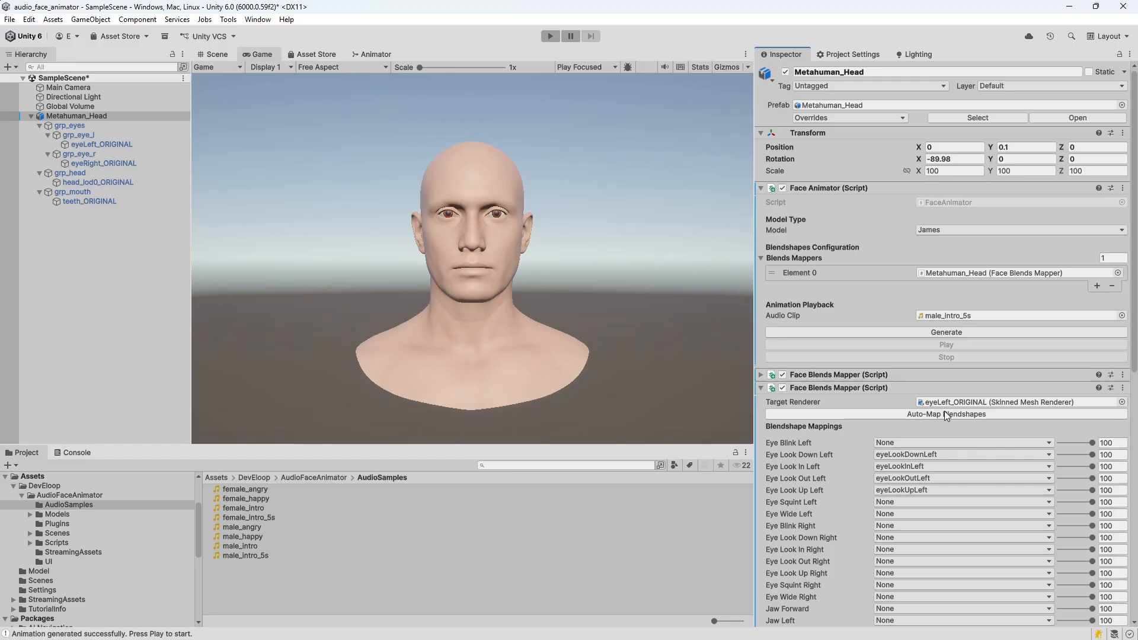
click(912, 454)
click(926, 482)
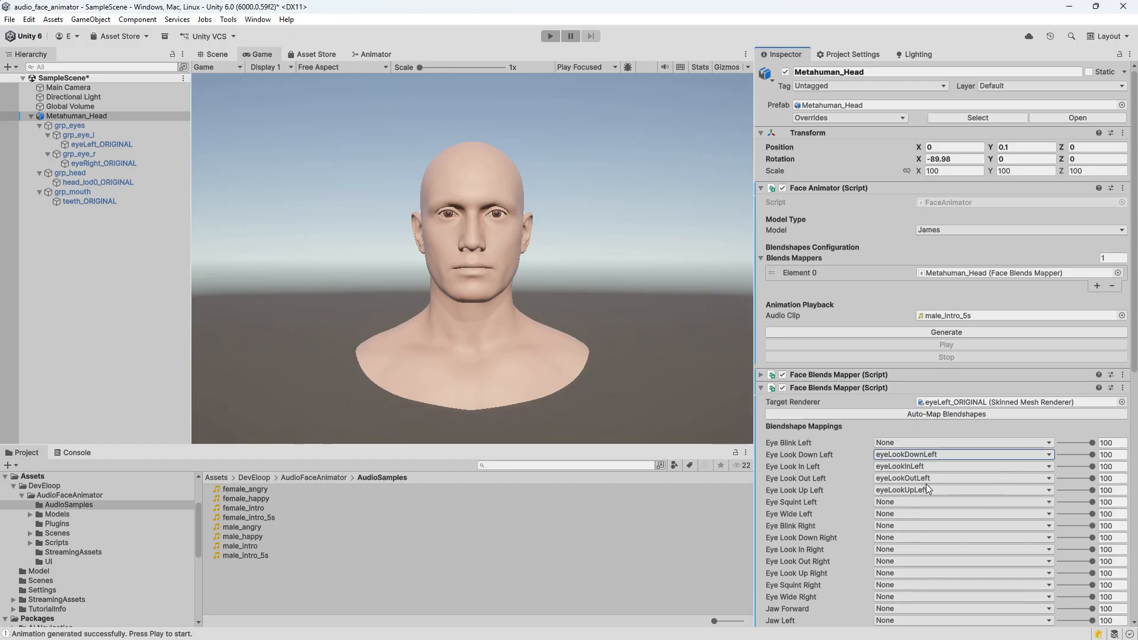
- Collapse the left-eye mapper and assign it to a new element in the Face Animator's Blends Mappers list
click(763, 388)
click(1102, 286)
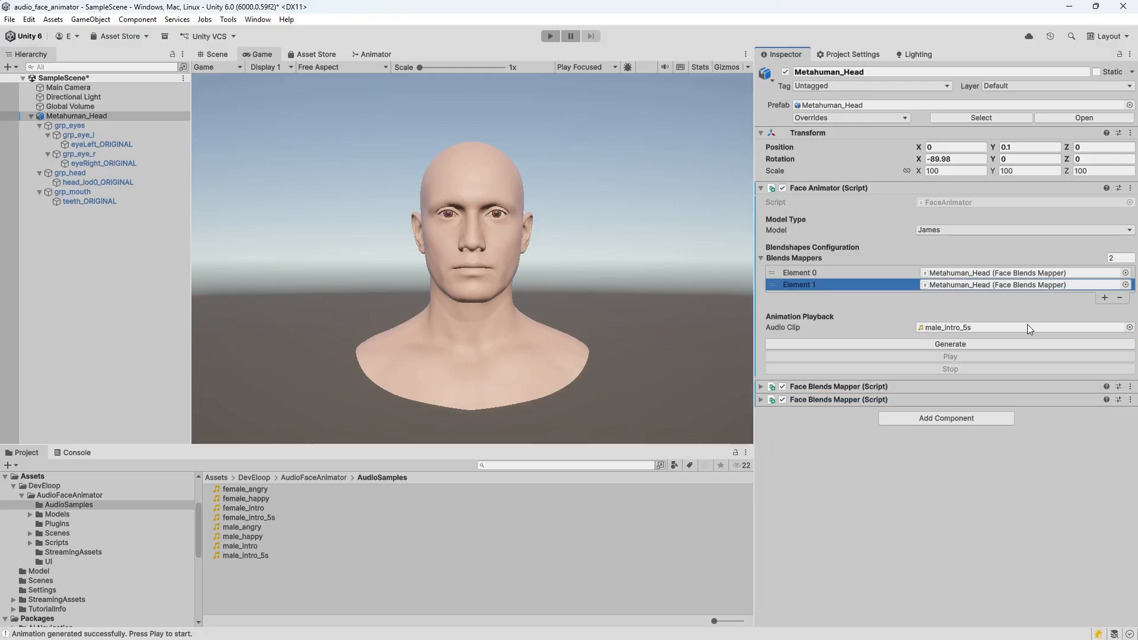
drag(845, 399, 974, 284)
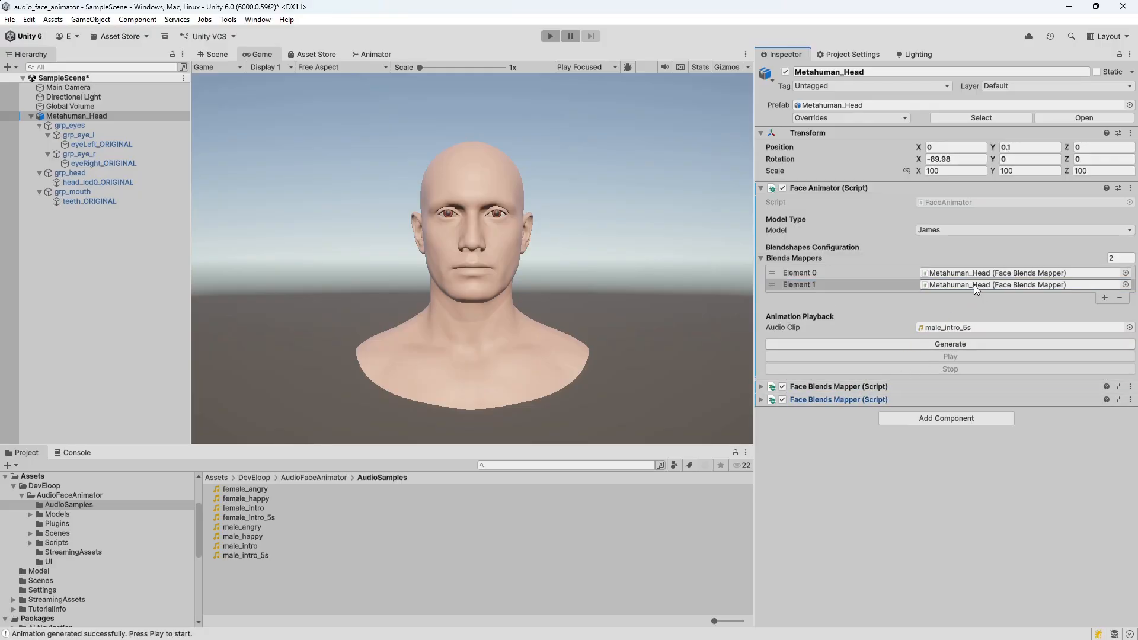
- Add a third Face Blends Mapper component to Metahuman_Head and leave it collapsed
click(954, 417)
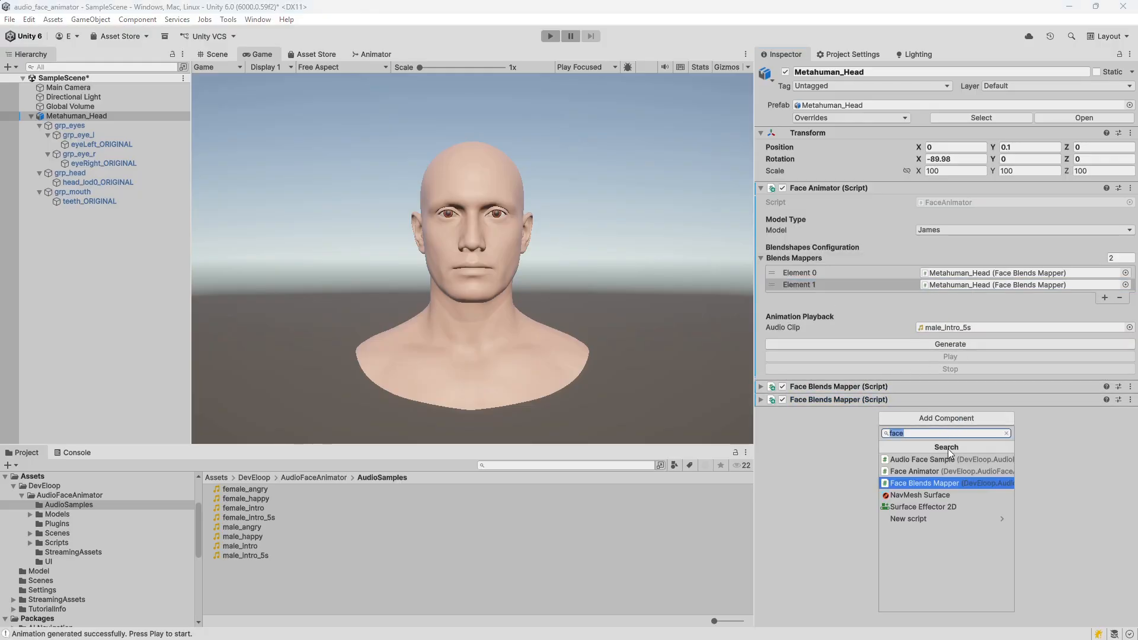
click(945, 481)
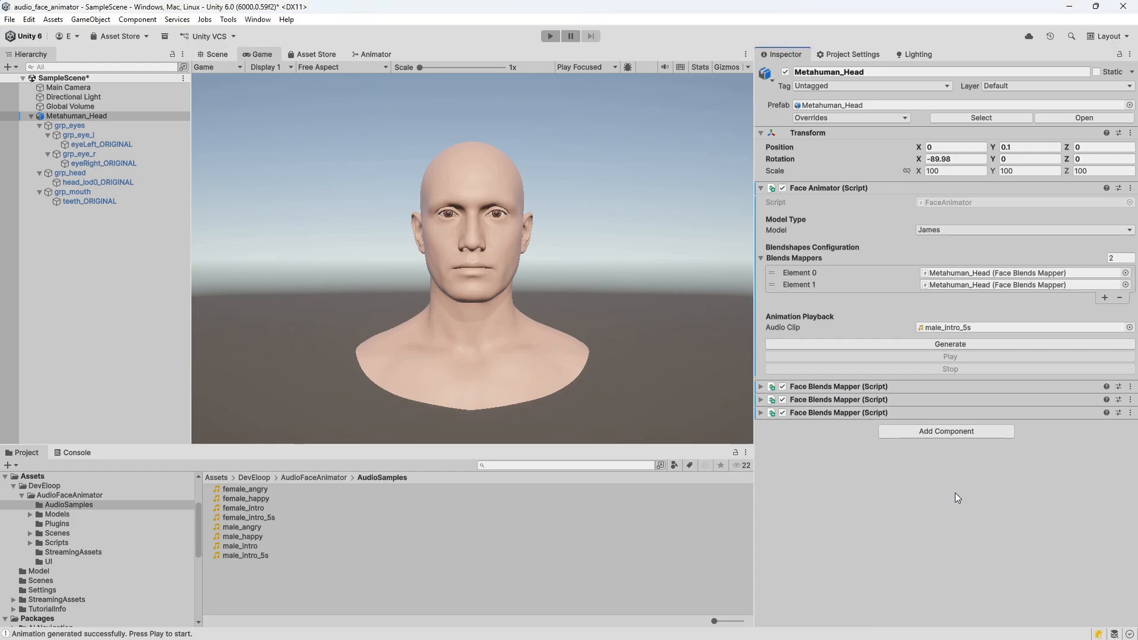
click(760, 413)
click(761, 414)
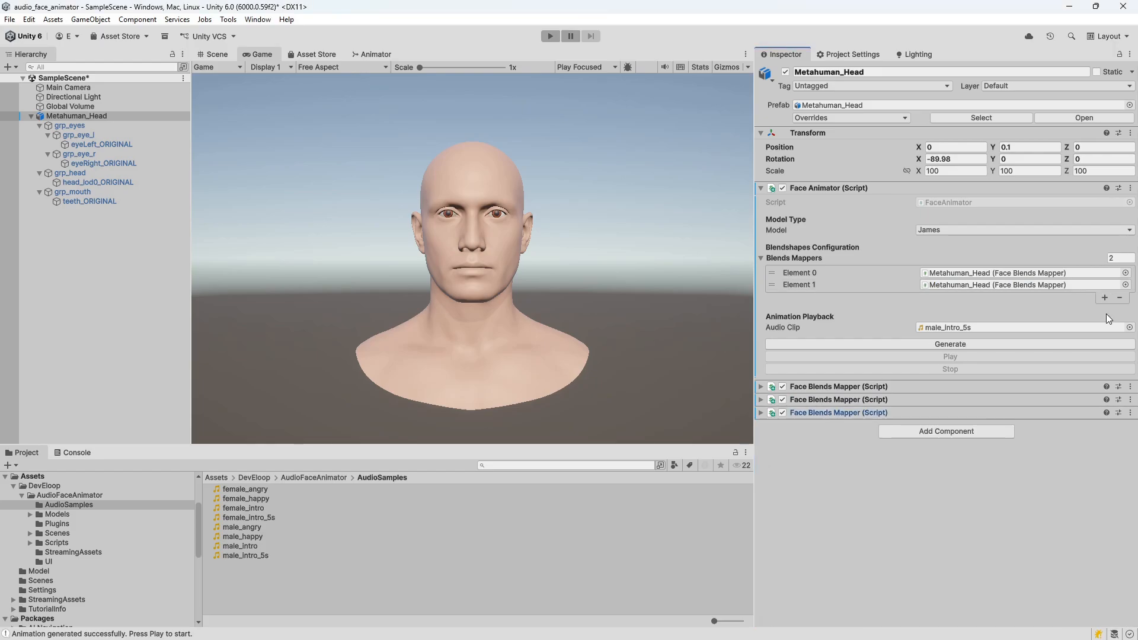
- Add a third element to the Face Animator's Blends Mappers list and assign the third Face Blends Mapper to it
click(1105, 299)
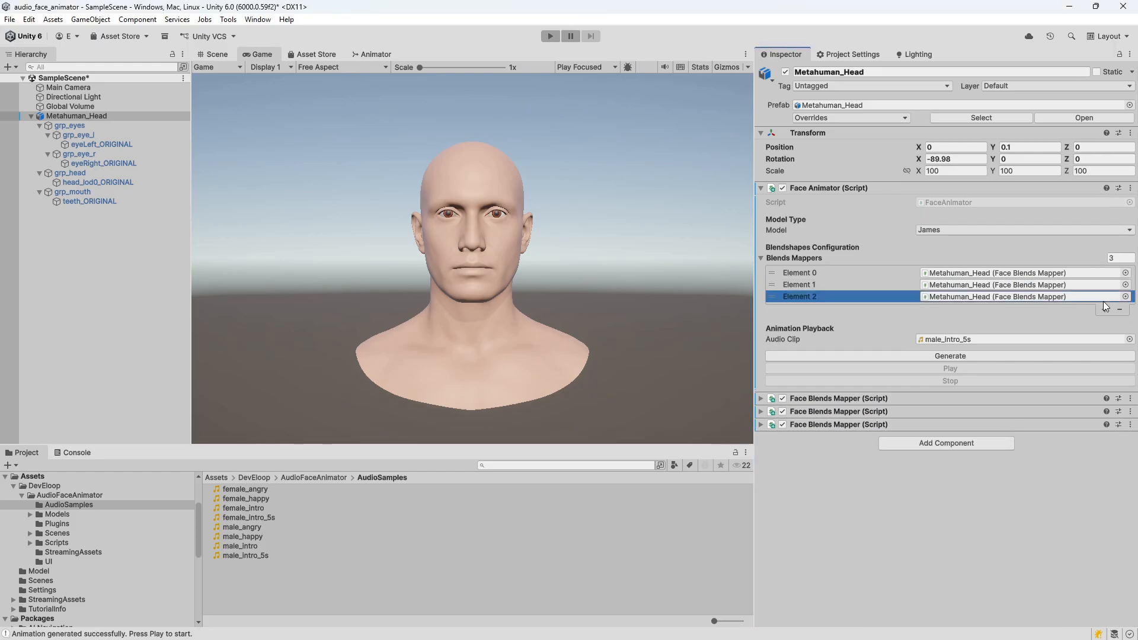
drag(872, 424, 1002, 294)
click(762, 425)
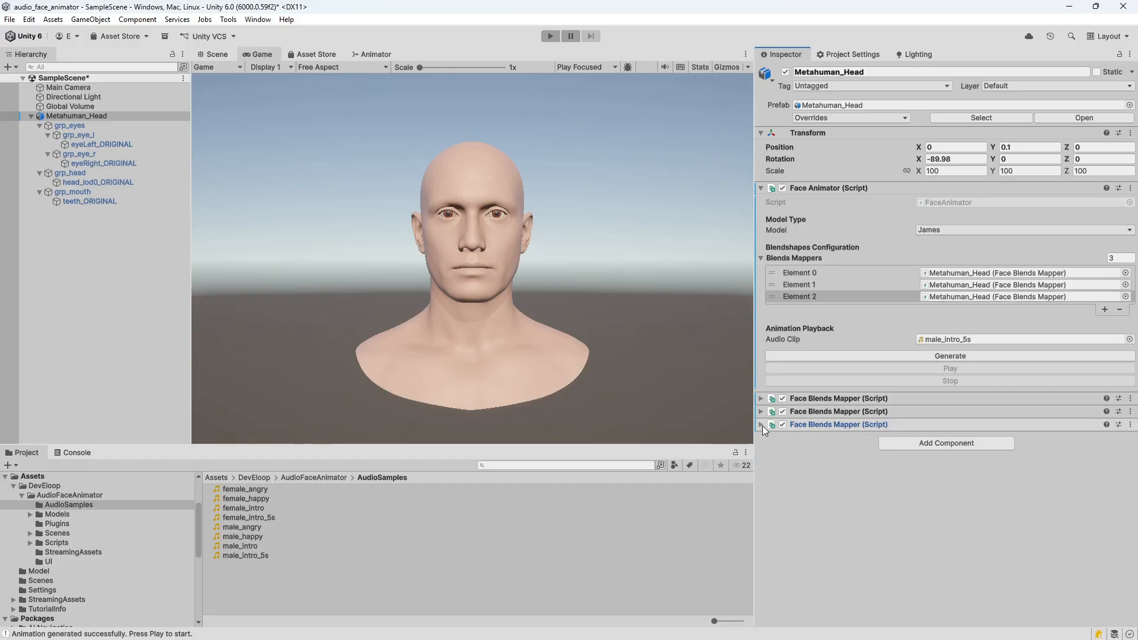
- Add a fourth Face Blends Mapper component to Metahuman_Head
click(918, 442)
click(922, 511)
click(762, 439)
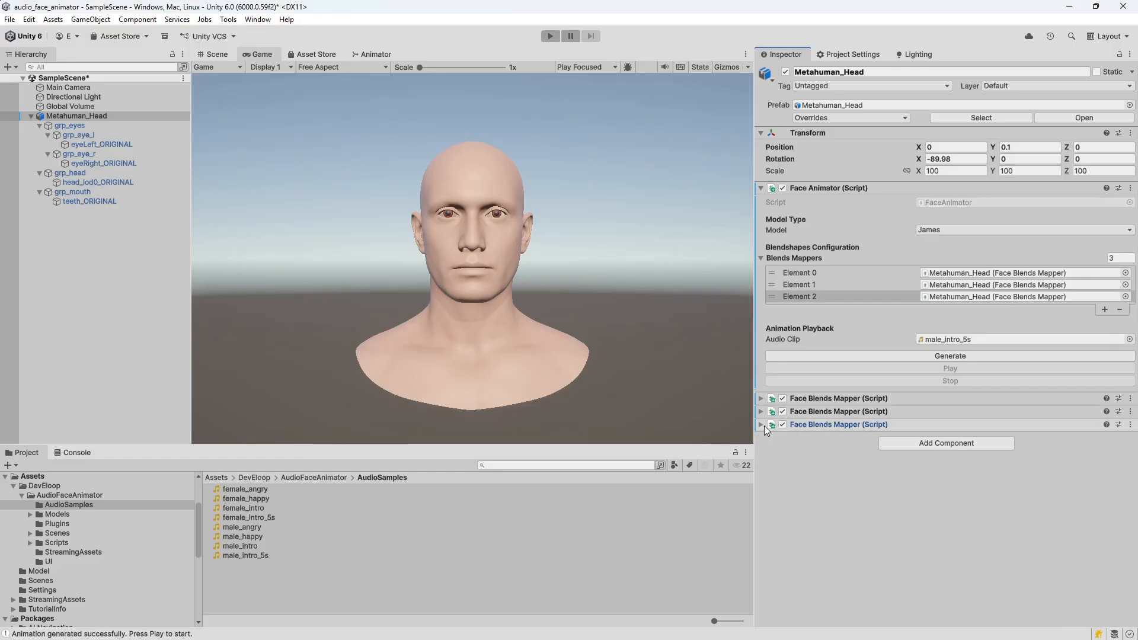
click(917, 441)
click(922, 511)
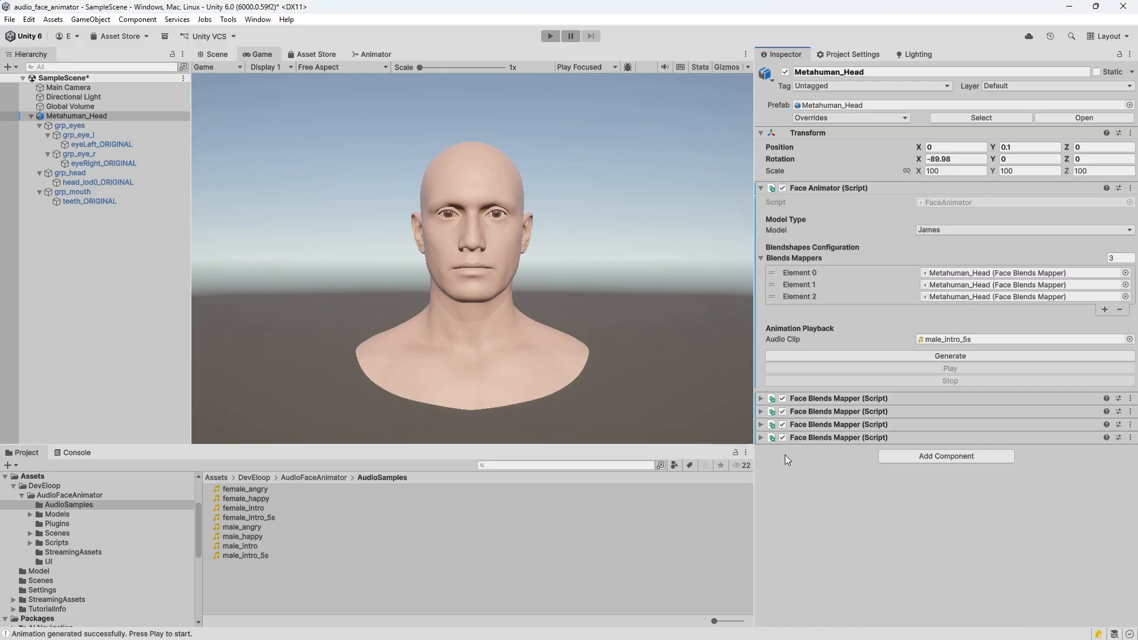
- Set teeth_ORIGINAL as the fourth mapper's target renderer, auto-map its blendshapes, check the jaw mappings and collapse the component
click(762, 438)
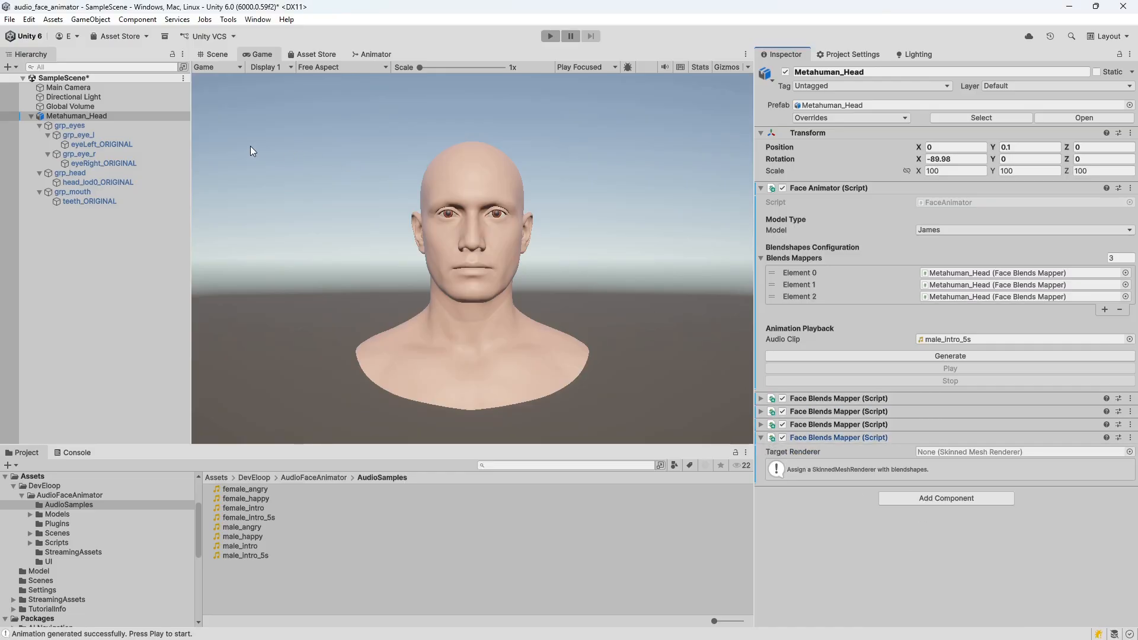
drag(94, 200, 945, 456)
scroll(1008, 458, down, 3)
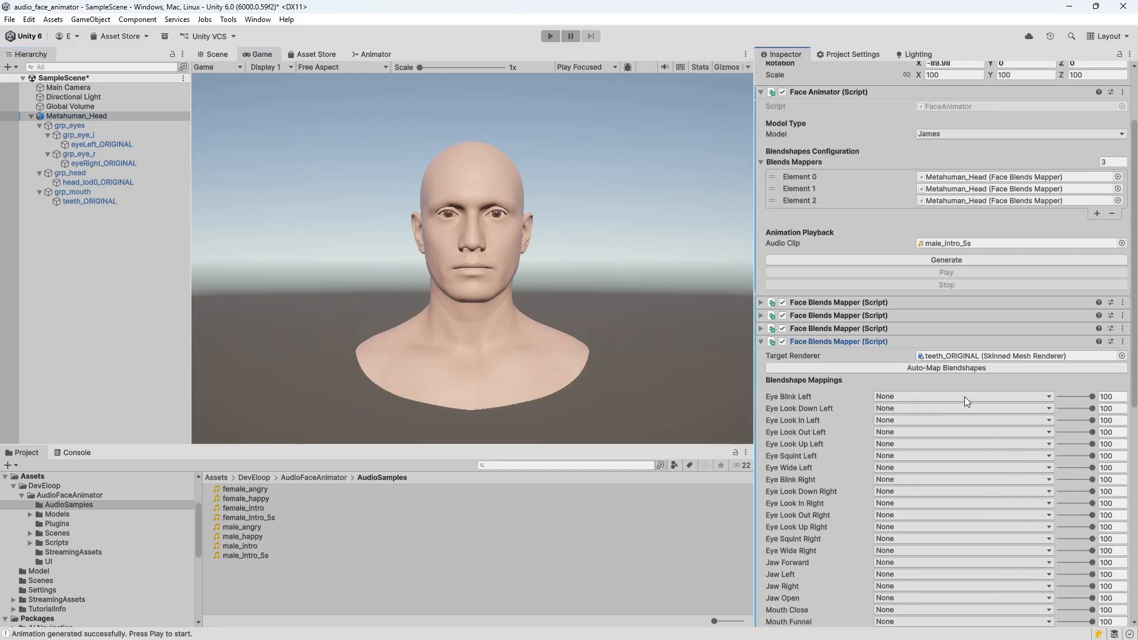
click(959, 368)
scroll(959, 374, down, 3)
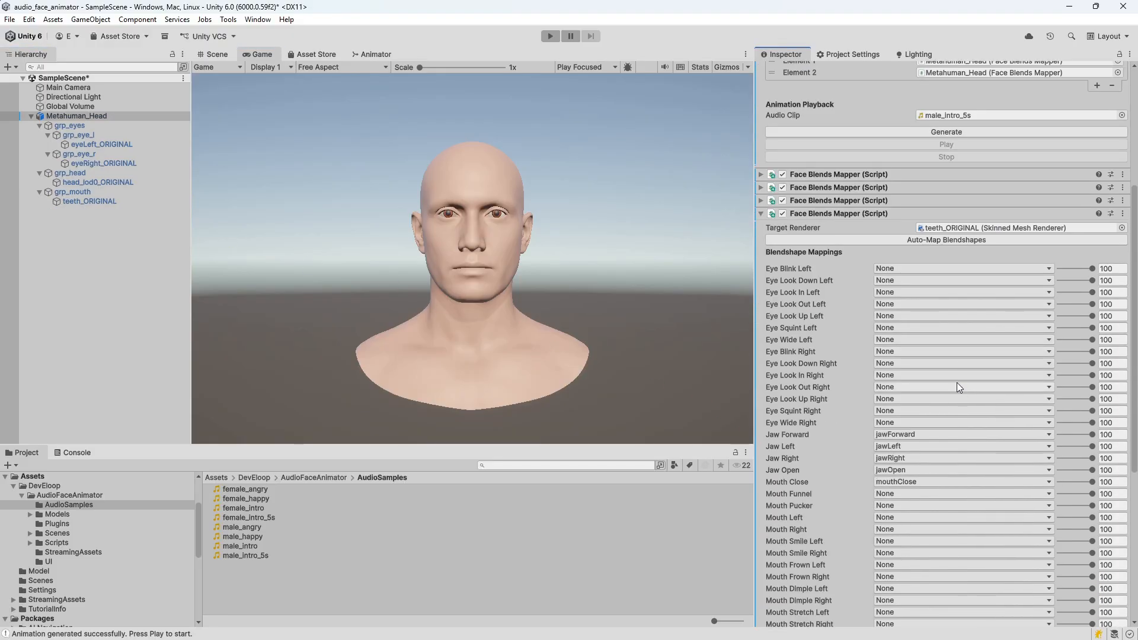
click(923, 434)
click(920, 463)
scroll(979, 363, up, 2)
click(761, 277)
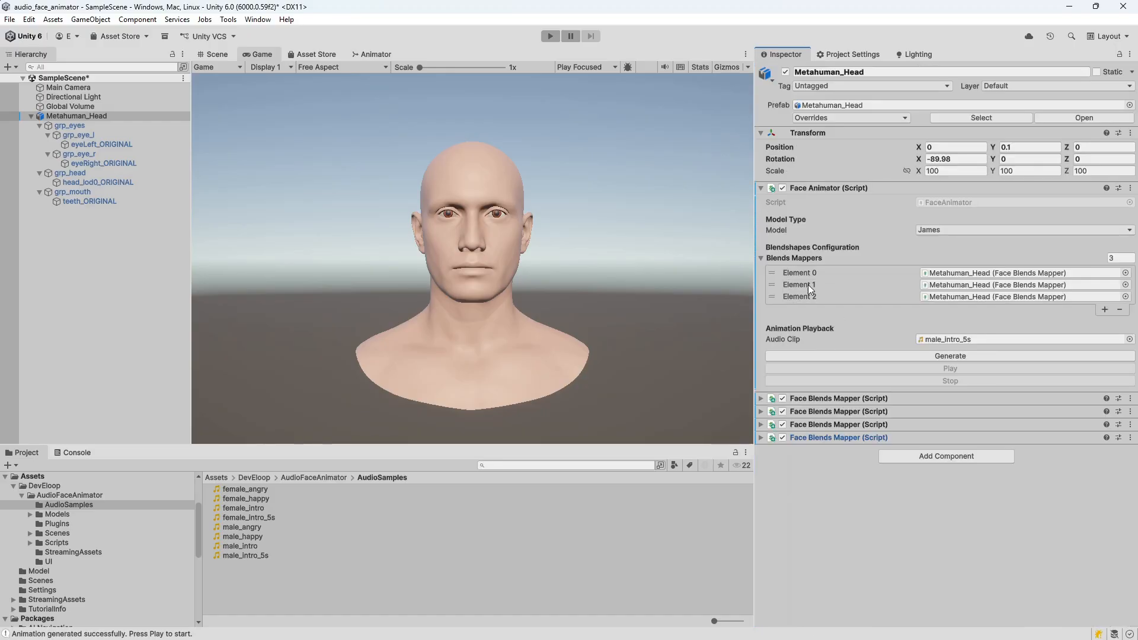
- Add a fourth element to the Face Animator's Blends Mappers list and assign the teeth's Face Blends Mapper to it
click(1103, 310)
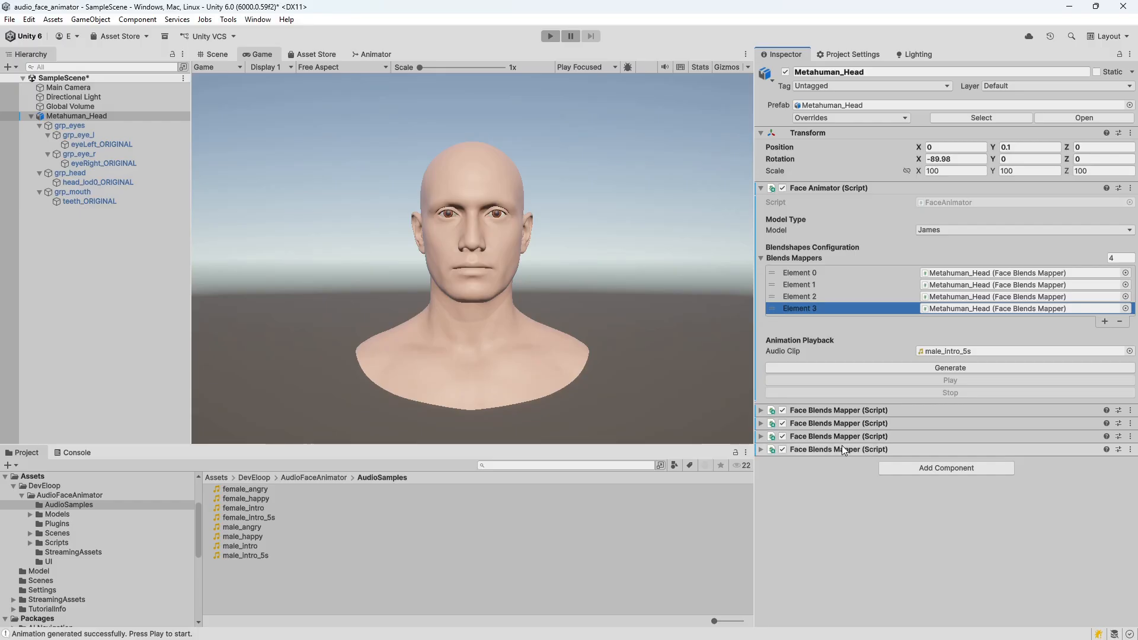
click(802, 449)
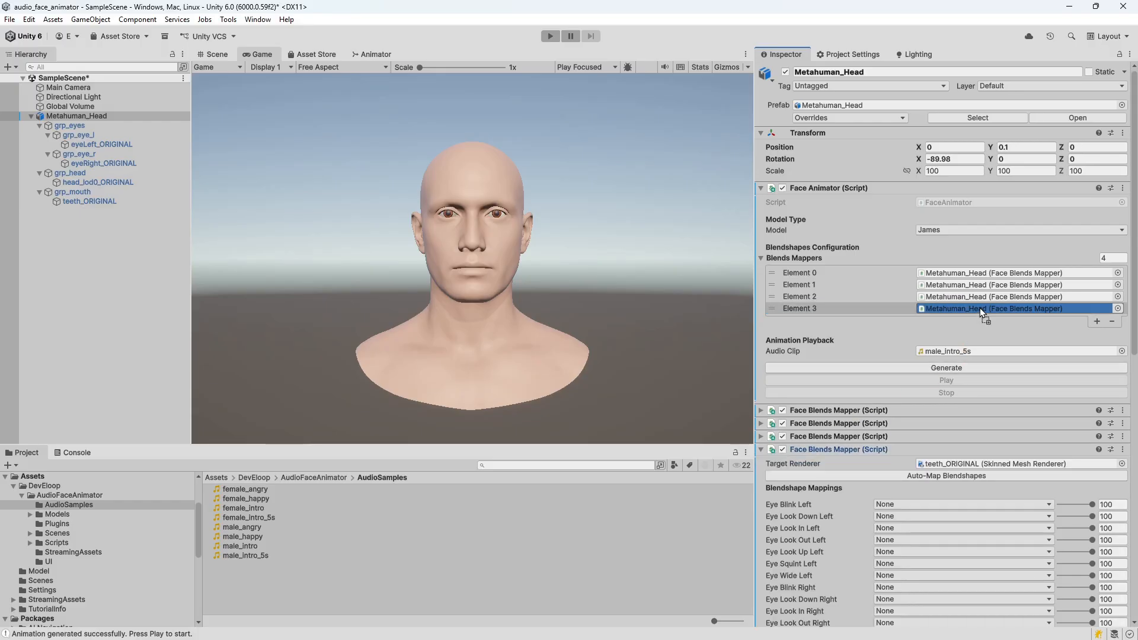
click(761, 450)
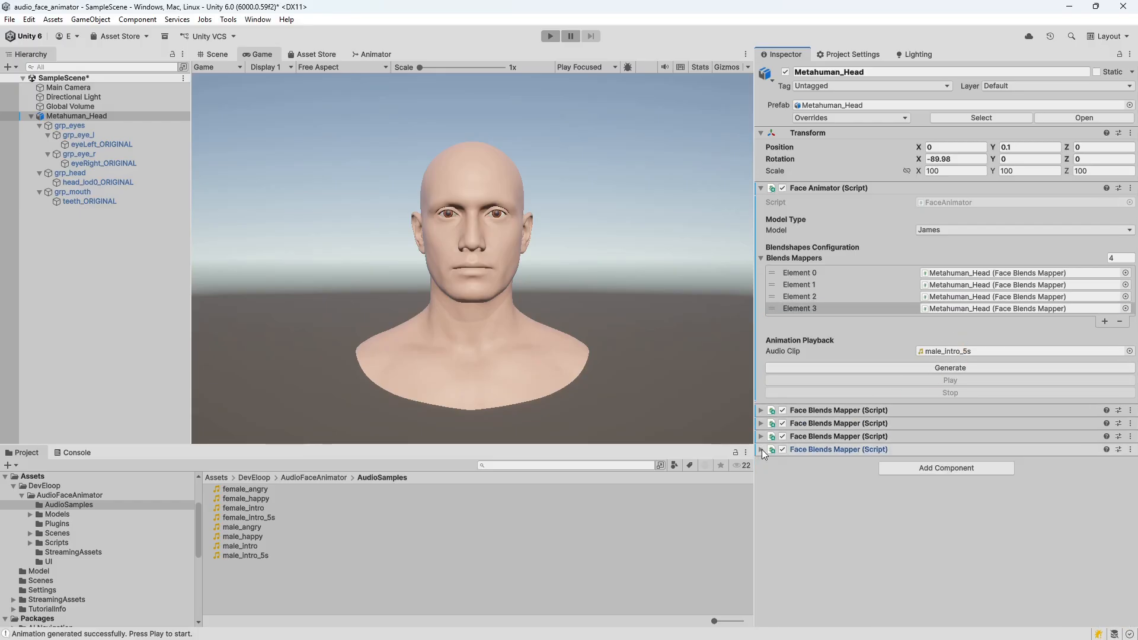
- Run the scene, then generate and play the facial animation for the male_intro_5s clip with the James model
click(551, 37)
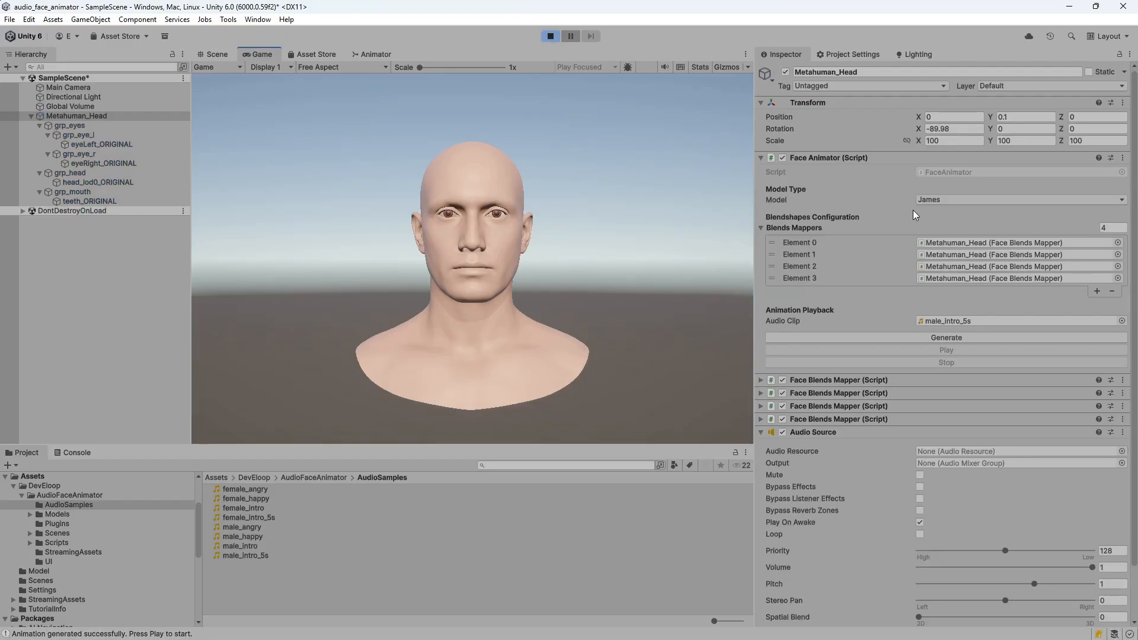
click(954, 335)
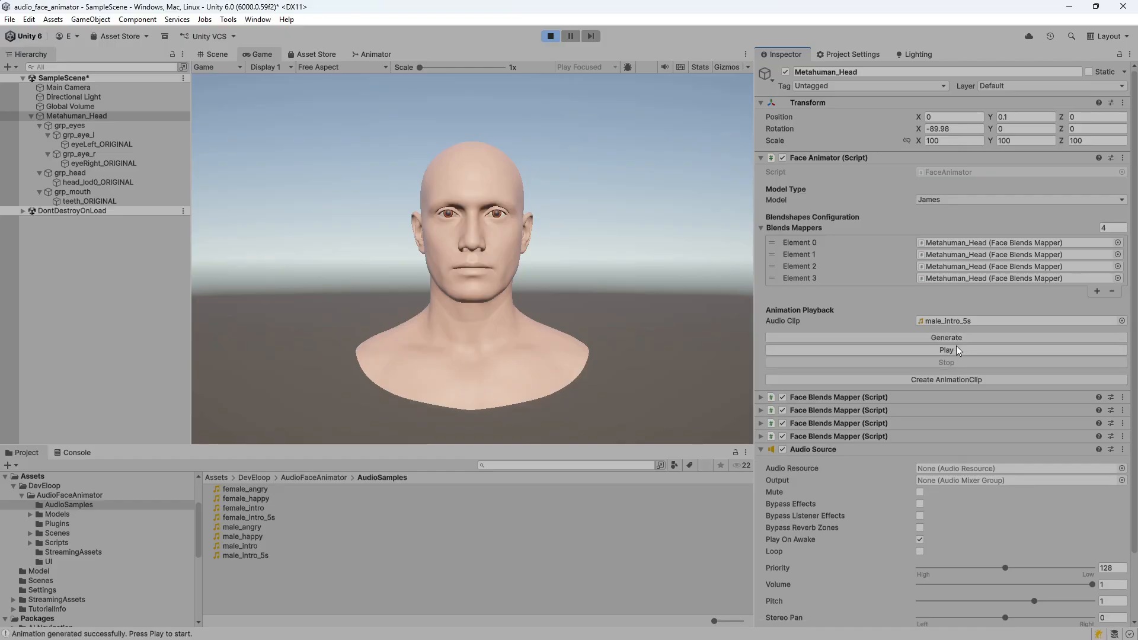
click(952, 349)
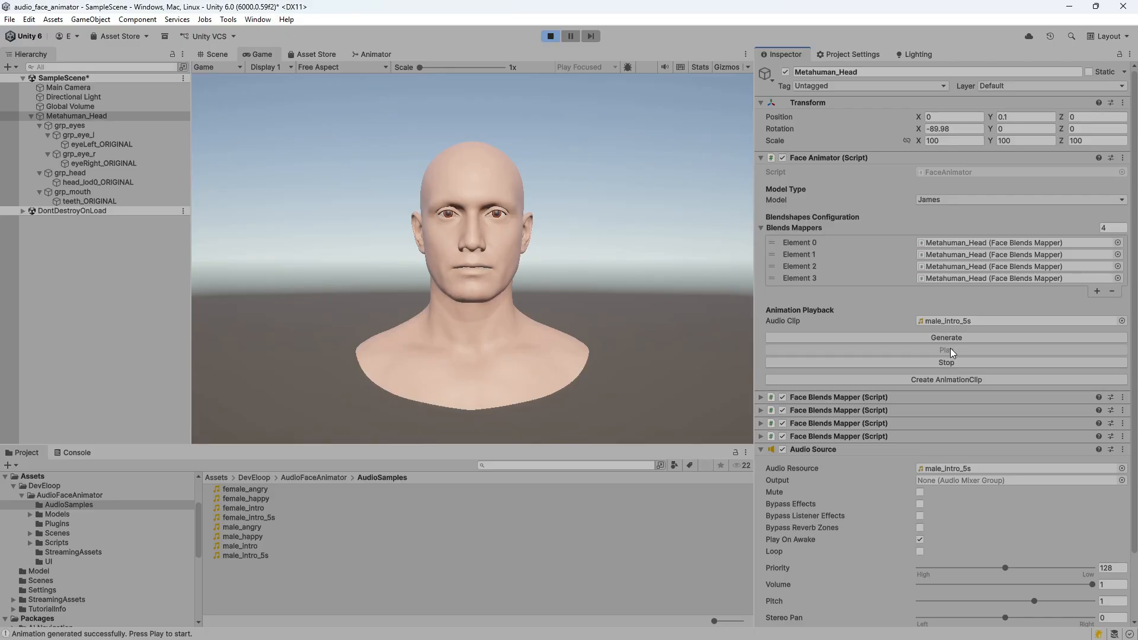
- Switch the Face Animator's model to Mark, then generate and play the facial animation for male_intro_5s
click(954, 200)
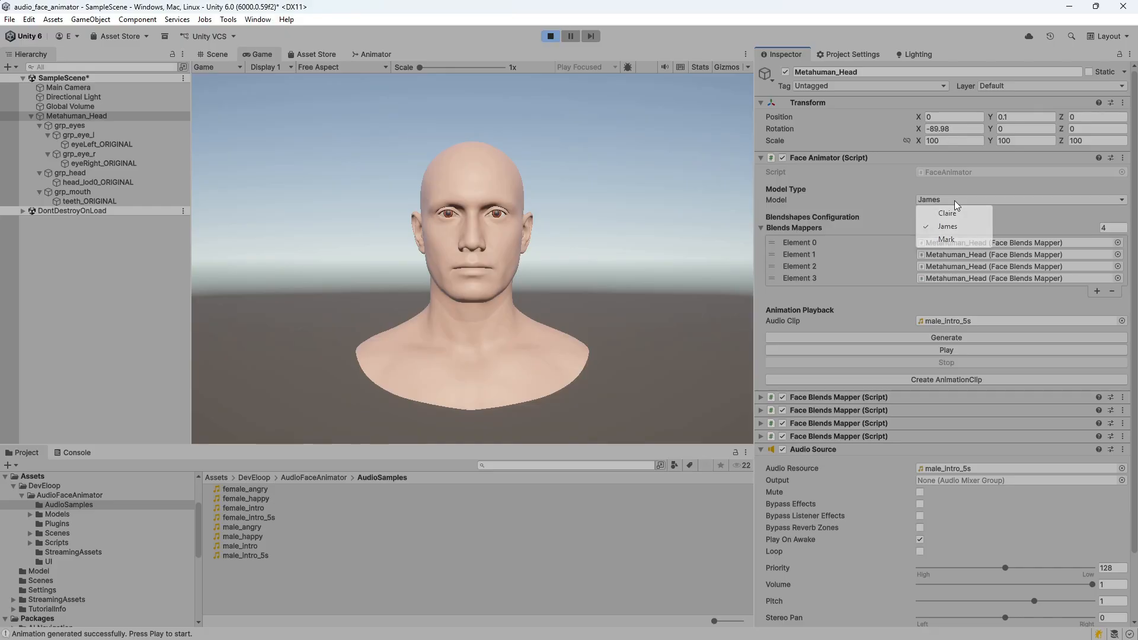
click(948, 240)
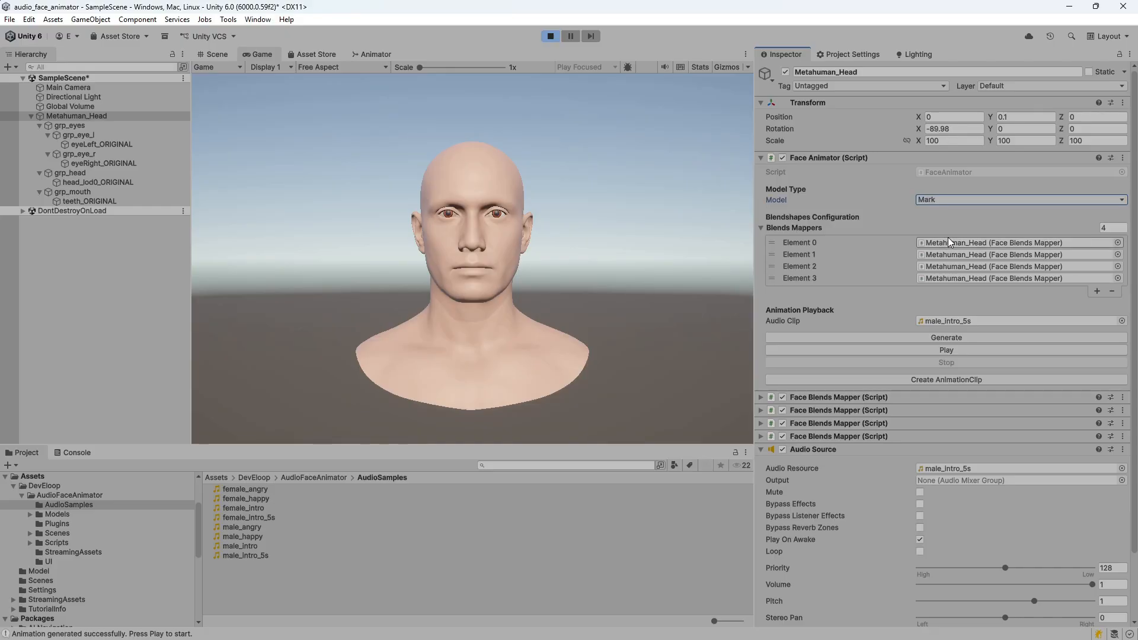
click(948, 338)
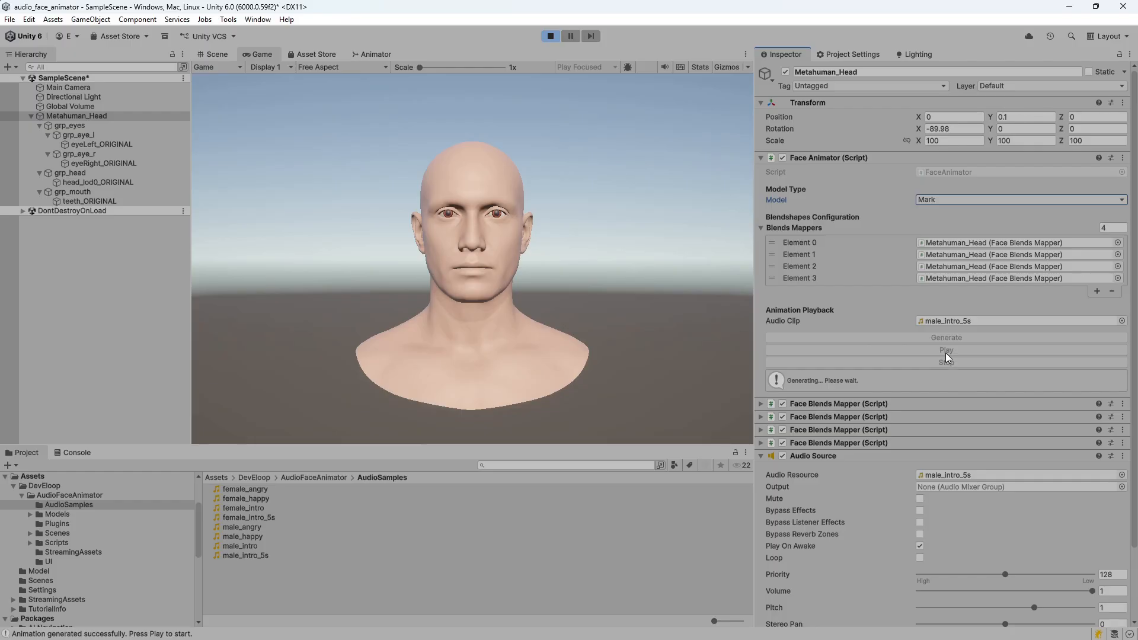
click(948, 351)
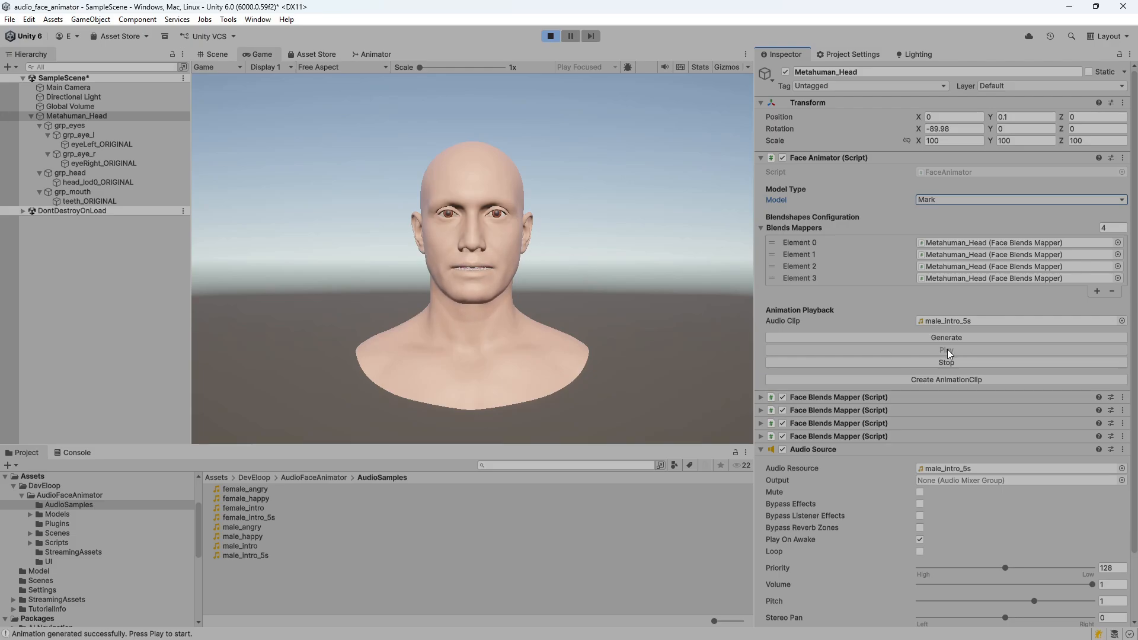
click(947, 358)
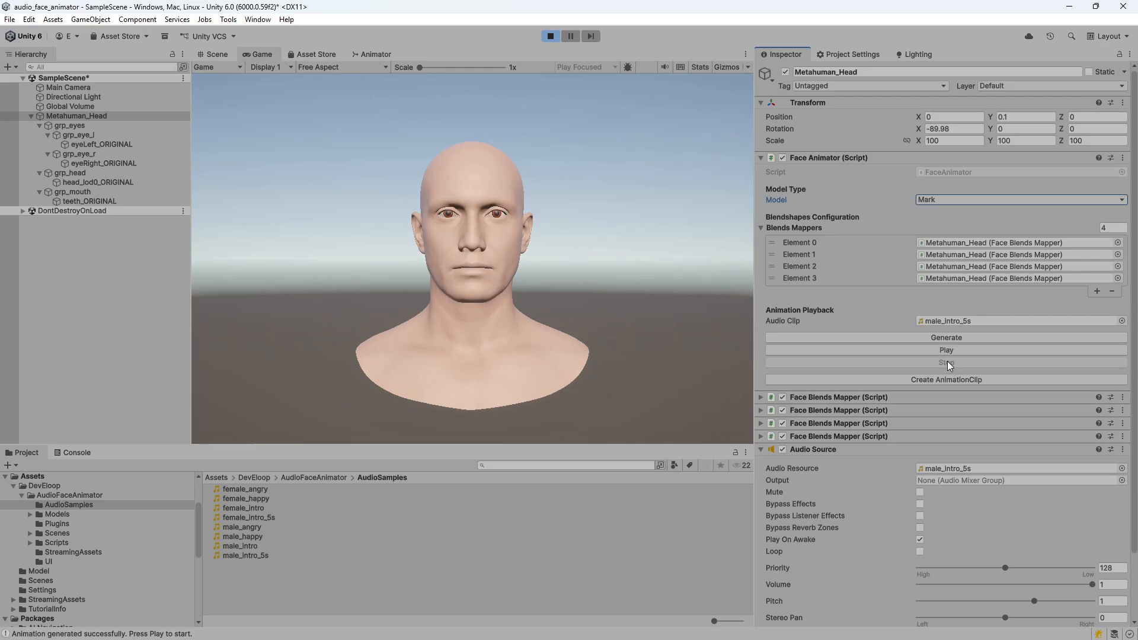
- Set the model to James and the audio clip to male_happy, then generate and play the facial animation
click(1008, 200)
click(961, 226)
click(939, 320)
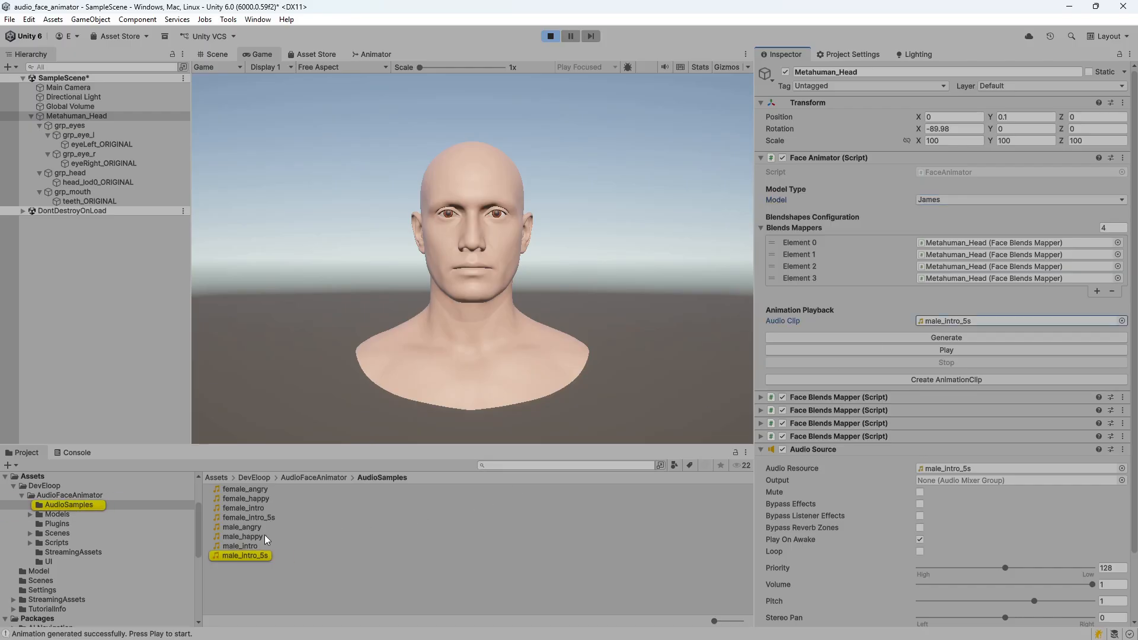
drag(255, 537, 964, 319)
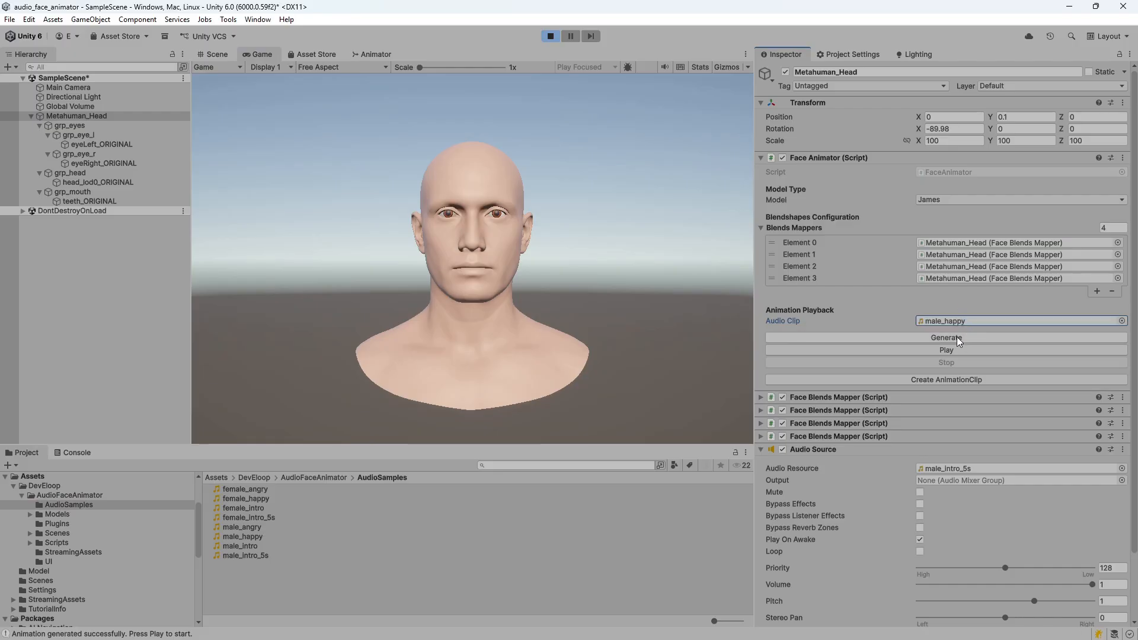
click(957, 336)
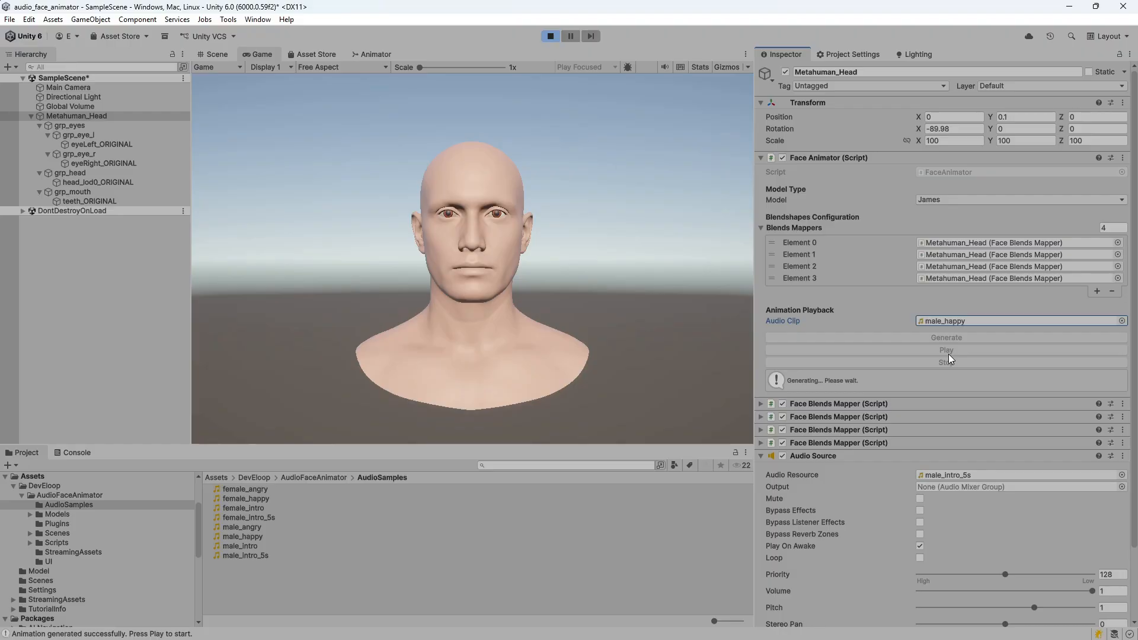
click(949, 354)
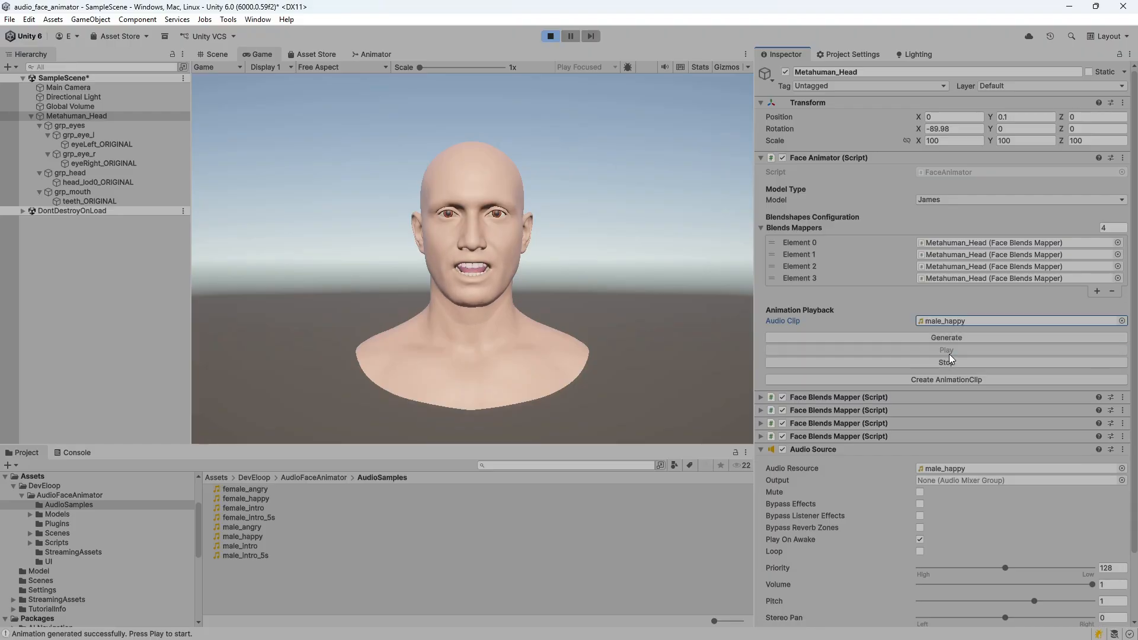